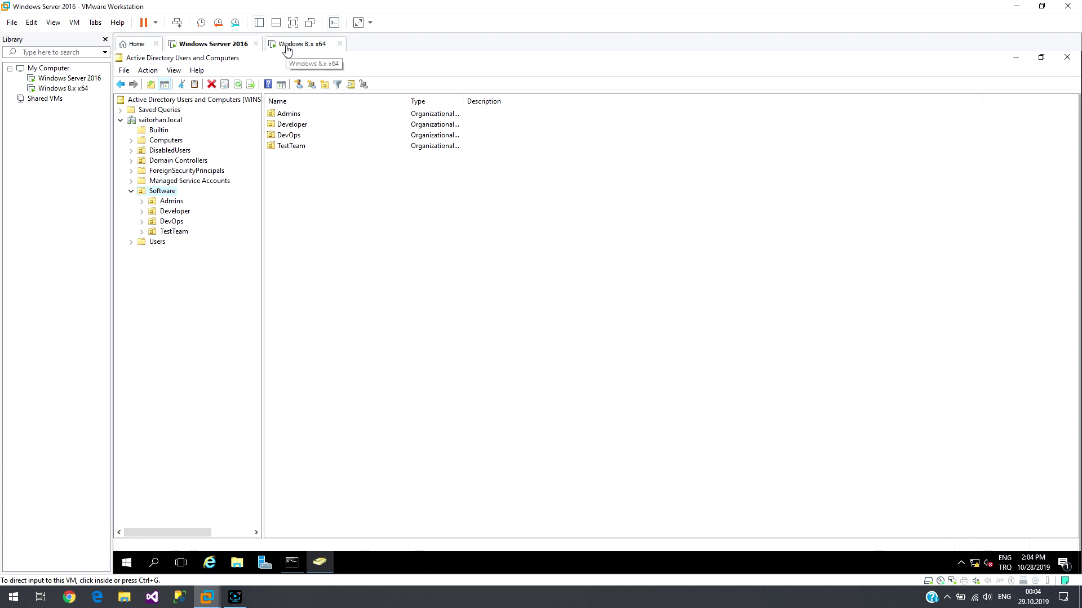
On the Windows 8.x x64 machine, confirm the static IPv4 settings and close the Ethernet0 properties
left_click(287, 48)
left_click(310, 285)
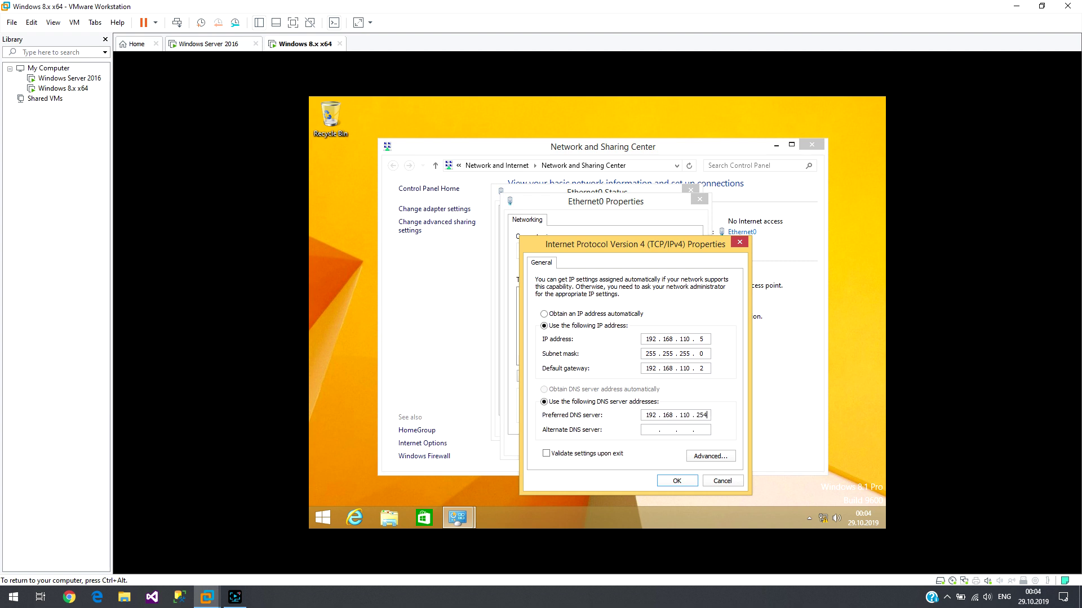
left_click(678, 480)
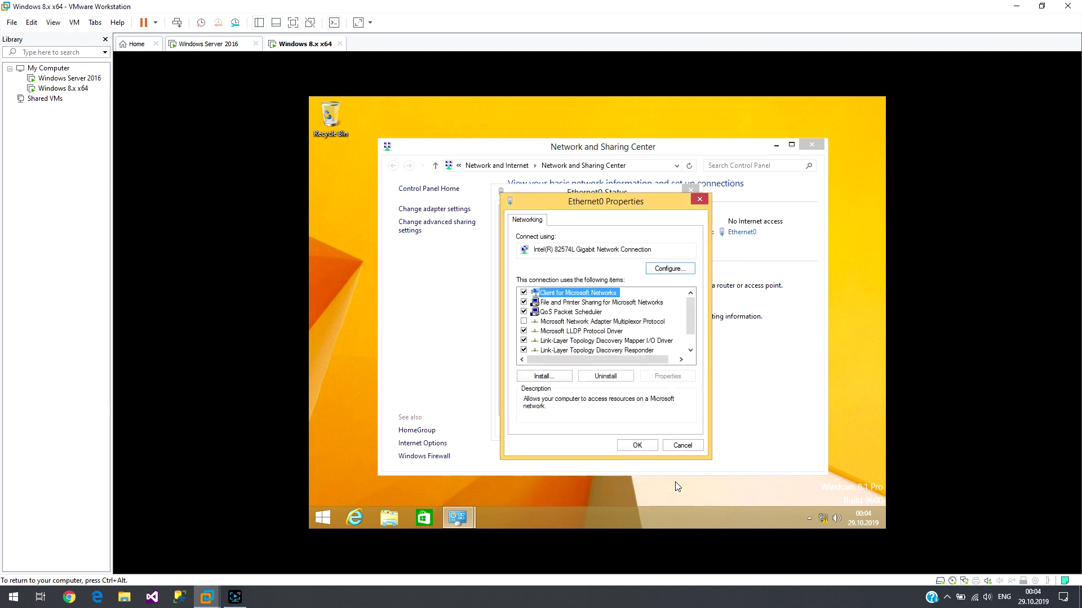
left_click(650, 448)
key("ctrl+alt")
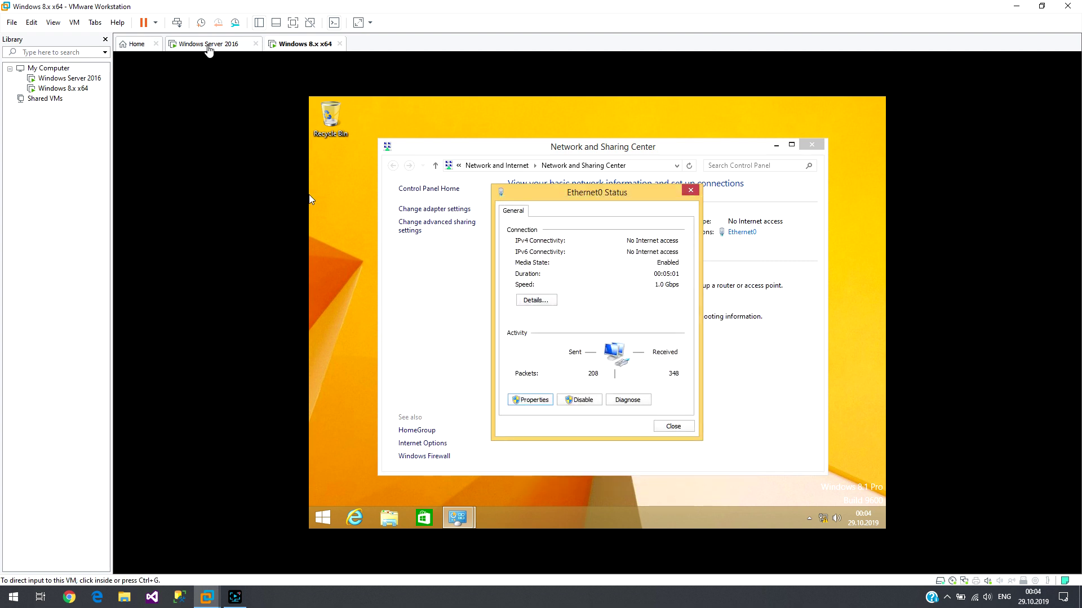
Switch to the Windows Server 2016 machine, minimize Active Directory Users and Computers, and check the running ping to 192.168.110.5
left_click(209, 47)
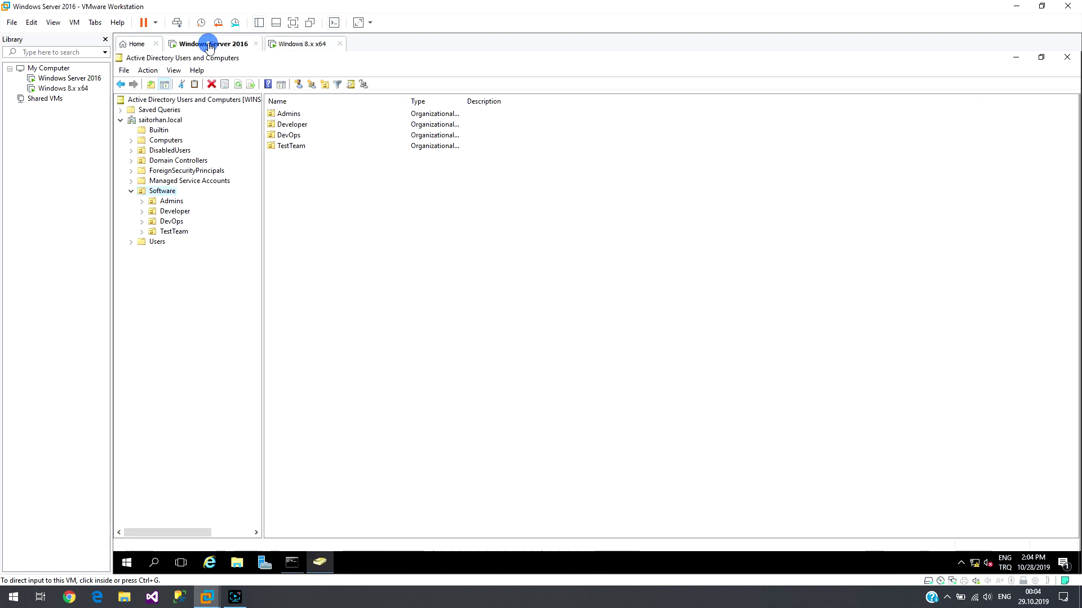
left_click(1015, 57)
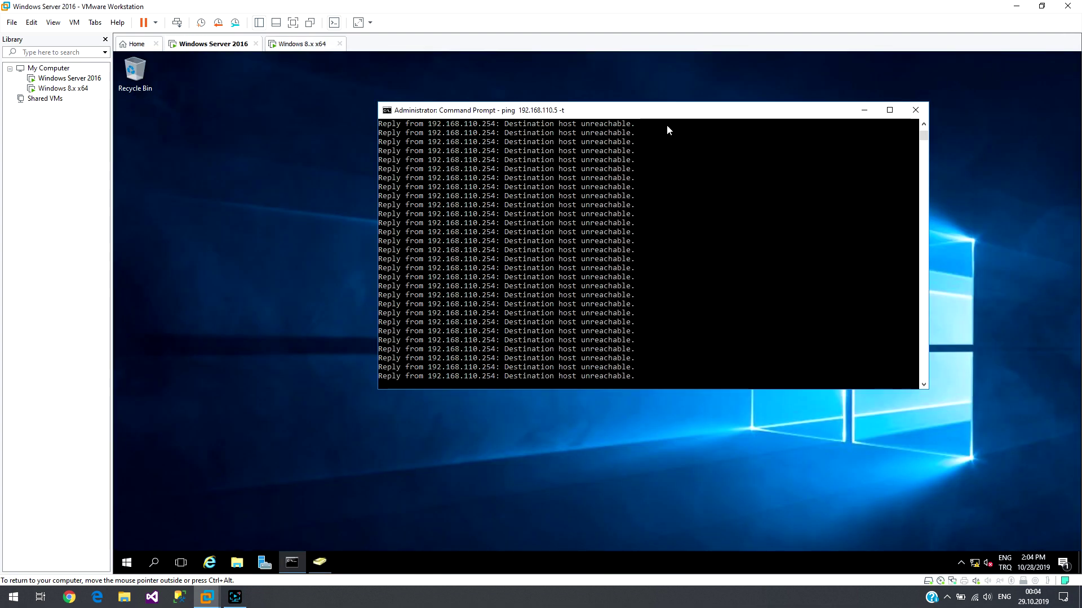
left_click_drag(640, 111, 496, 113)
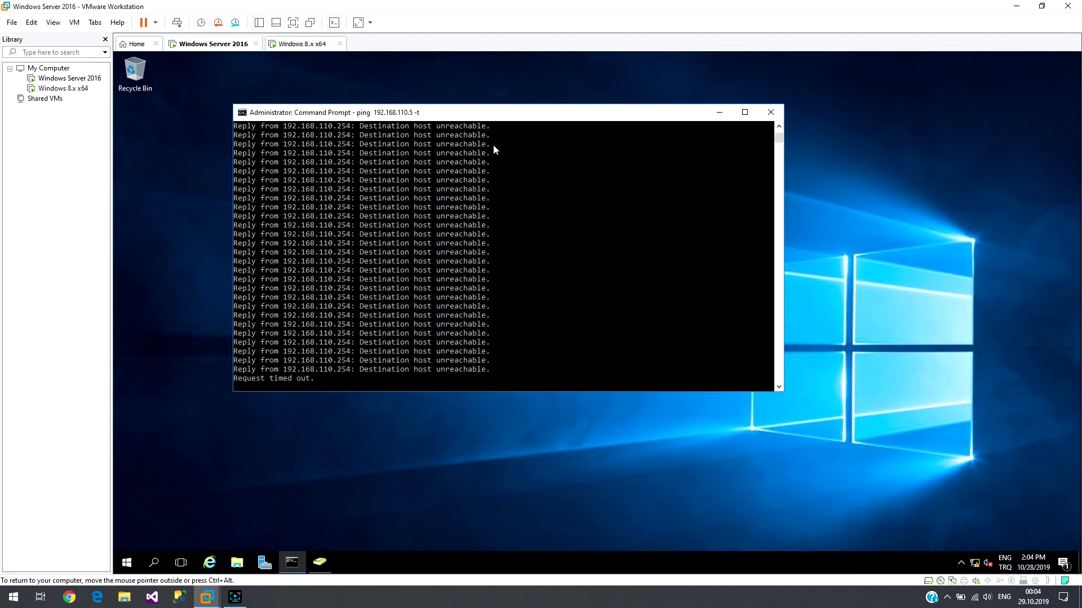
Close the Ethernet0 Status dialog on the Windows 8.x x64 machine
left_click(288, 45)
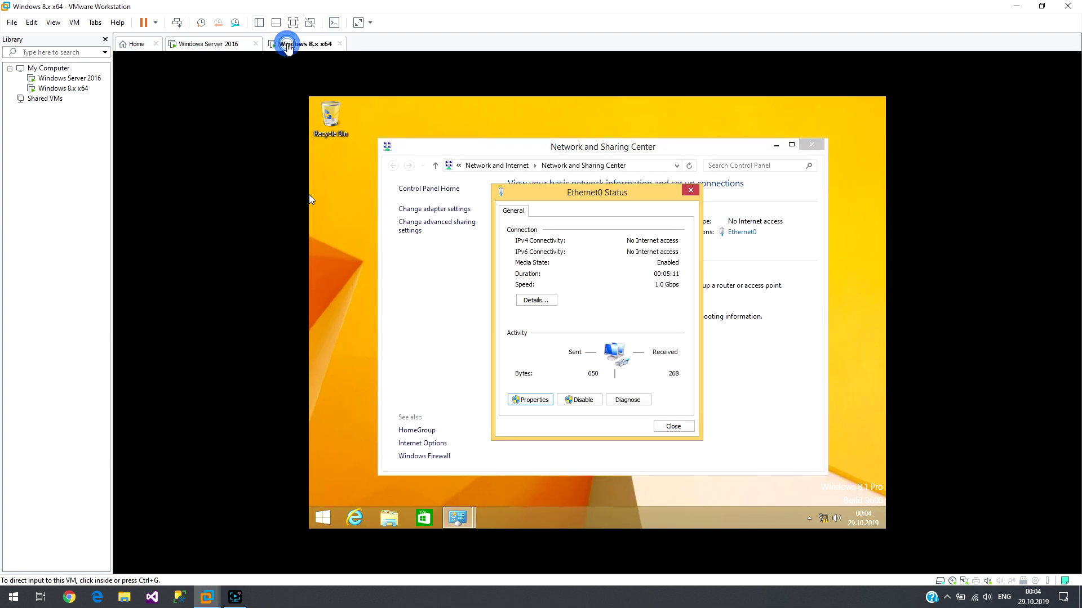
left_click(674, 427)
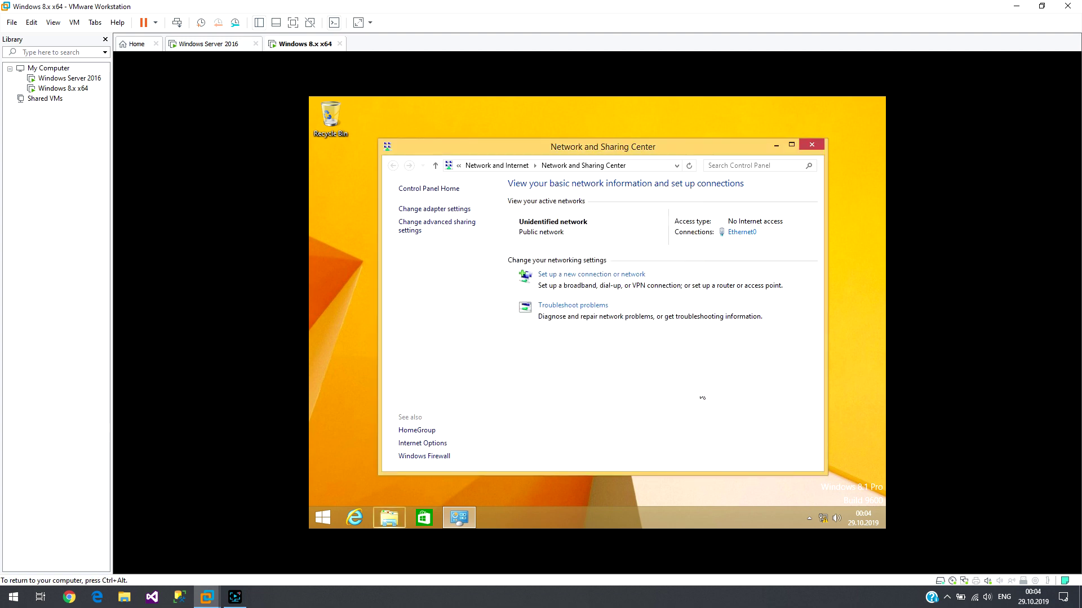
On the Windows Server 2016 machine, move the ping window aside, search for "fire" and open the Windows Firewall control panel
left_click(192, 47)
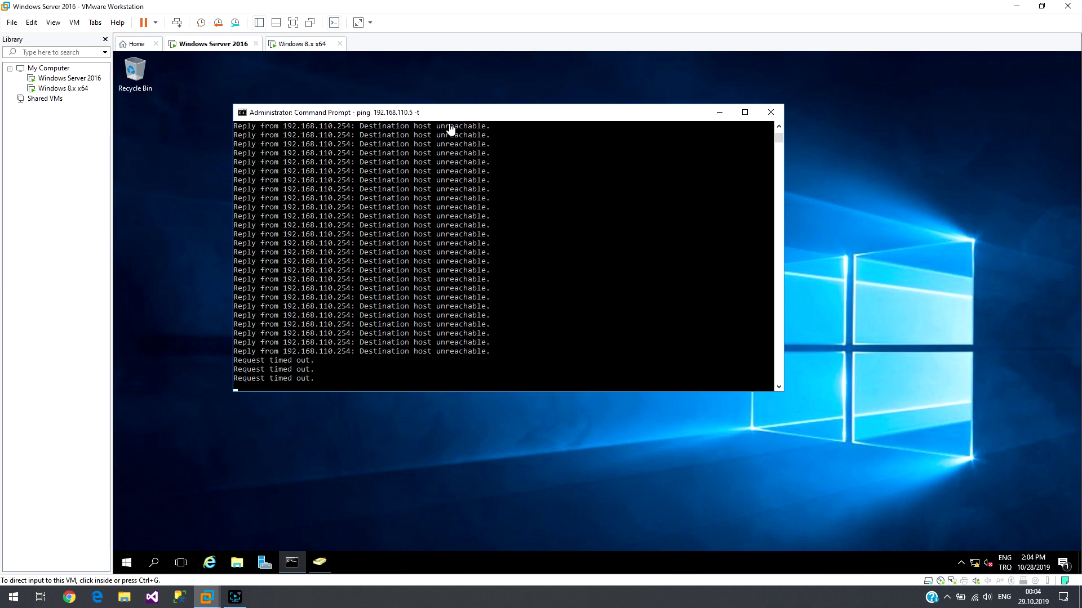
left_click_drag(552, 115, 792, 103)
left_click(127, 562)
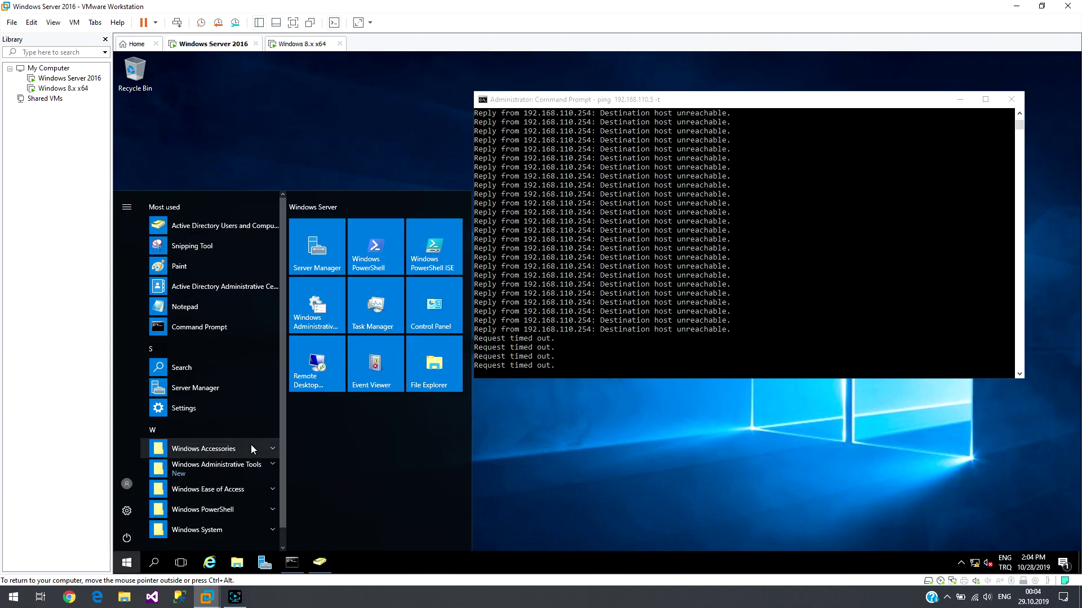
type("fi")
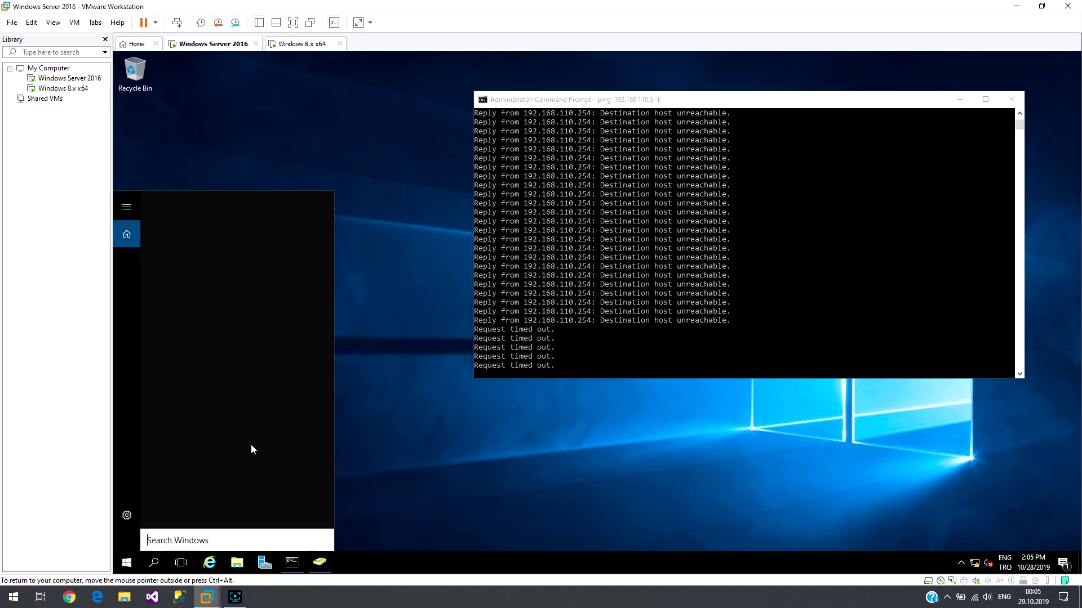
type("re")
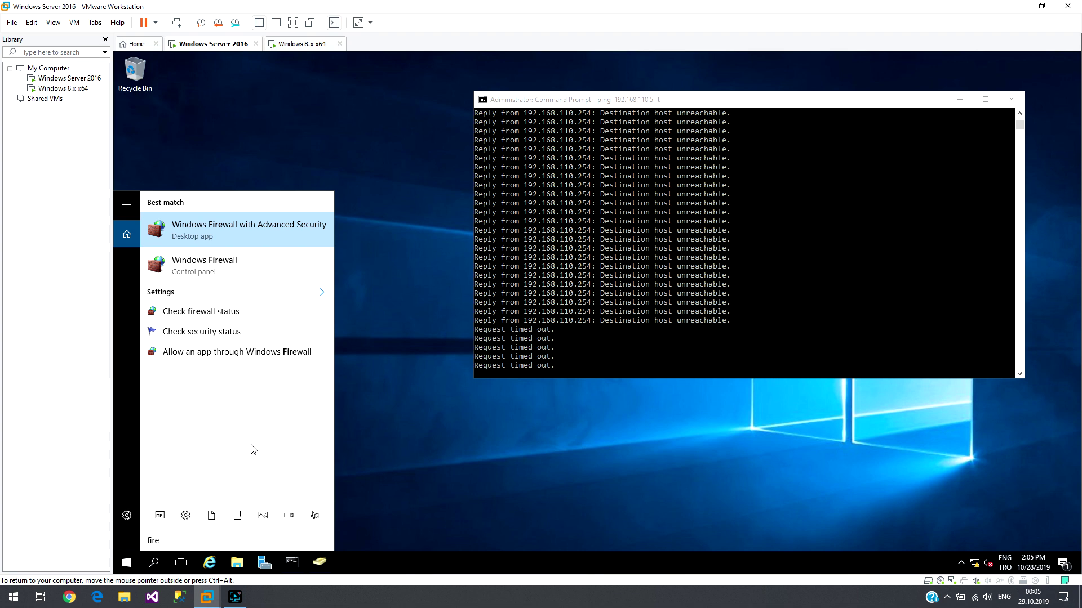
left_click(198, 268)
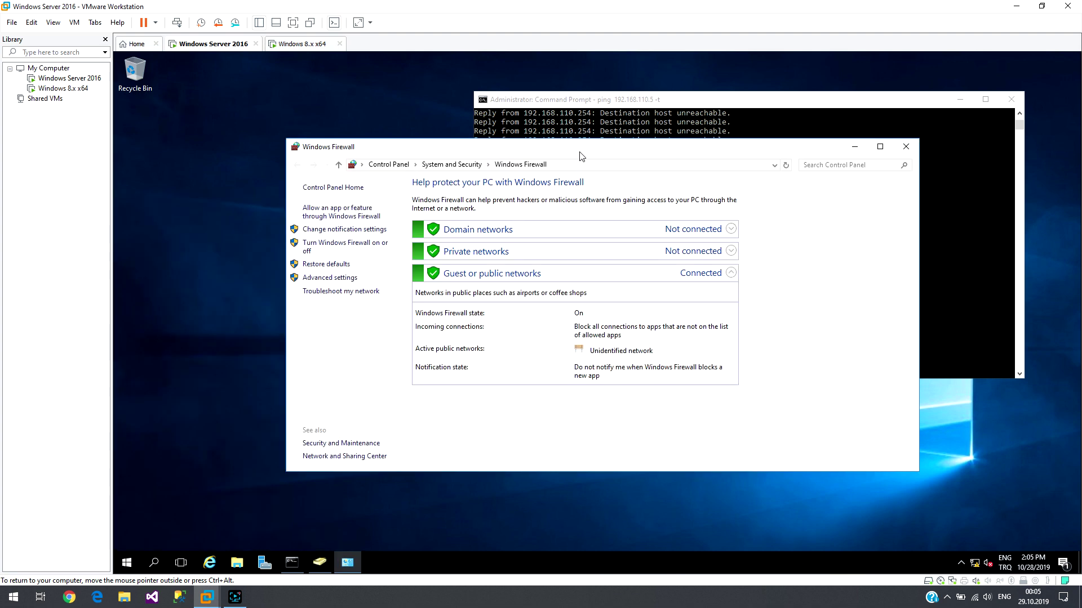
Narrow the Windows Firewall window and place it side by side with the ping window
left_click_drag(585, 154, 440, 115)
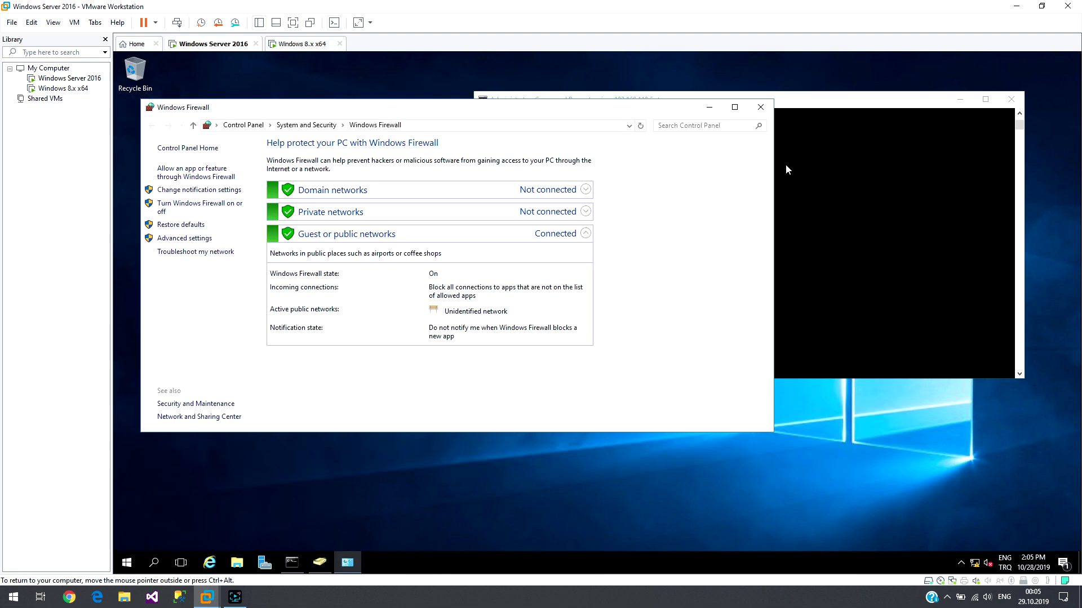
left_click_drag(775, 164, 581, 165)
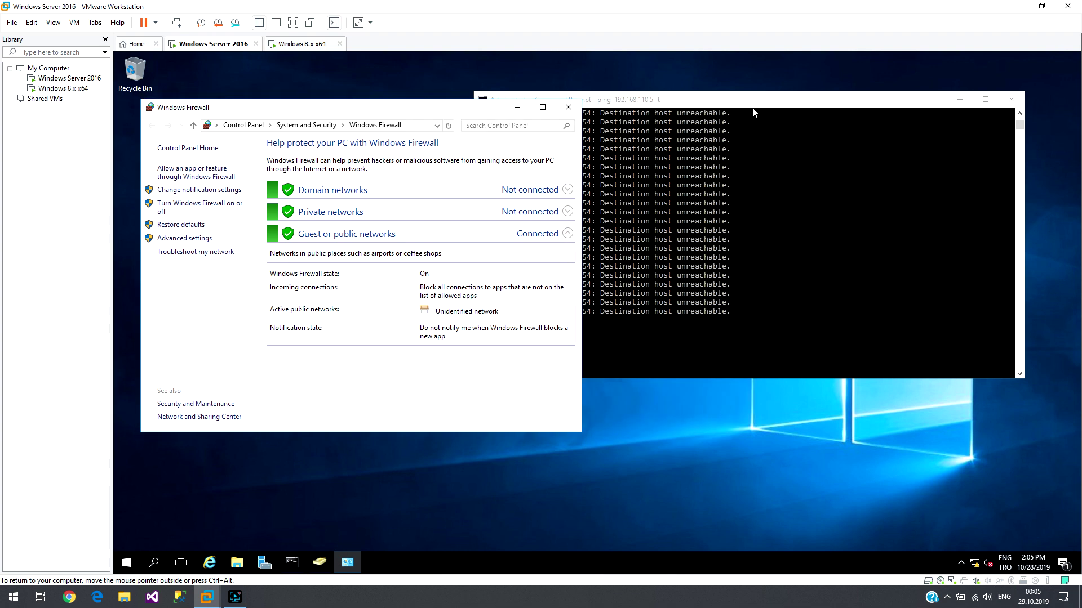
left_click_drag(753, 109, 861, 100)
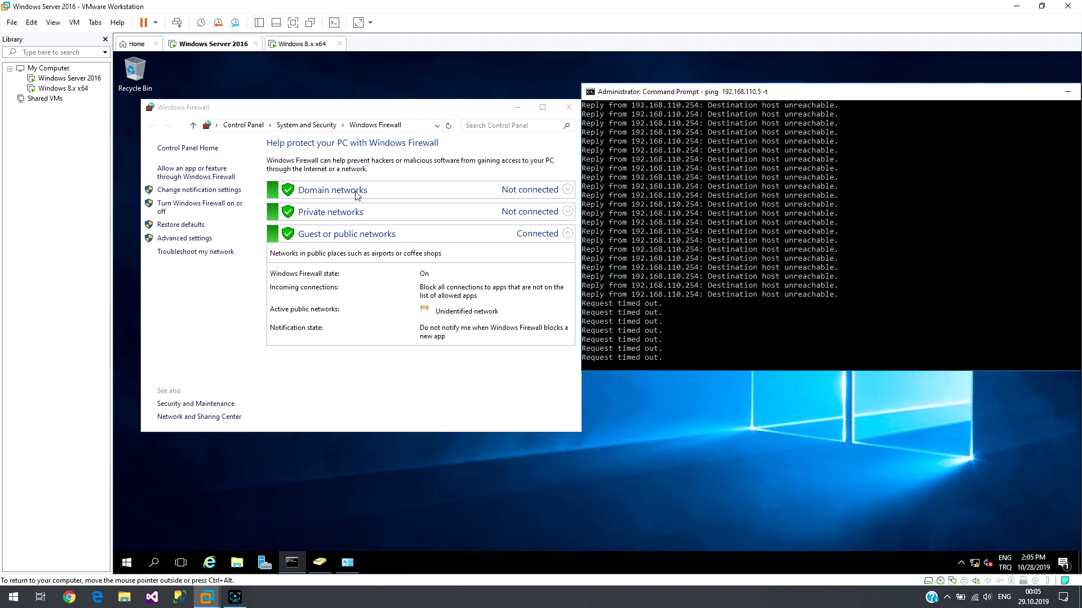
Turn off Windows Firewall on the server for the domain, private and public networks
left_click(332, 195)
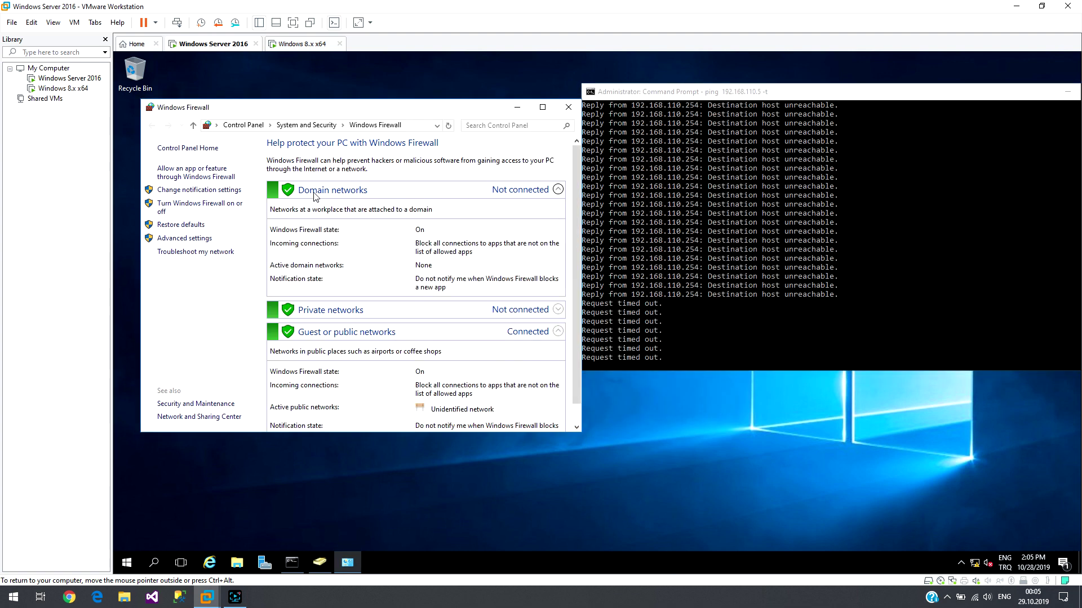
left_click(182, 210)
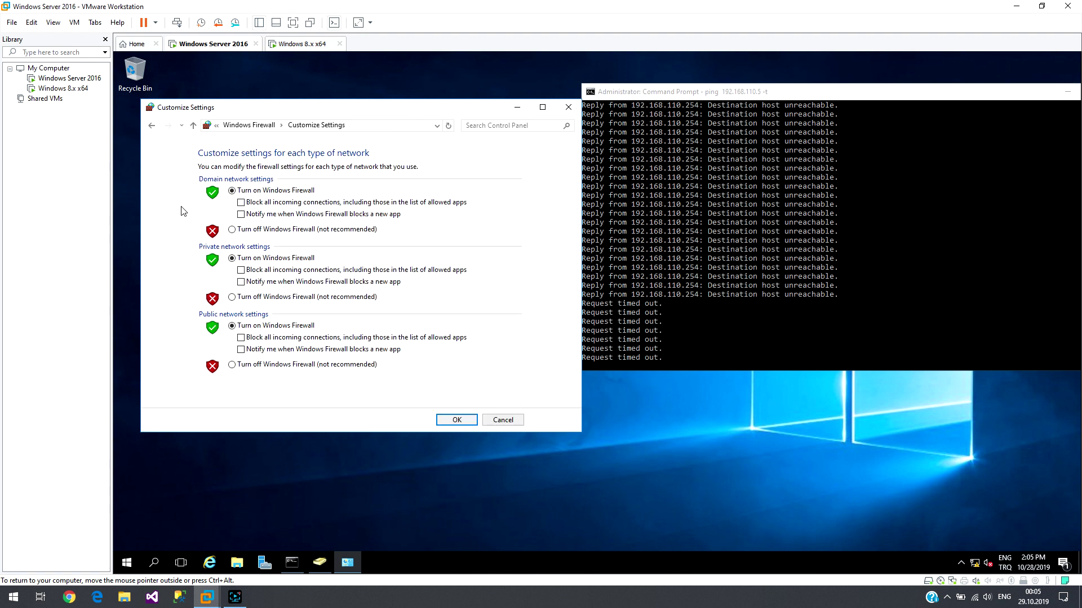
left_click(231, 229)
left_click(232, 297)
left_click(232, 364)
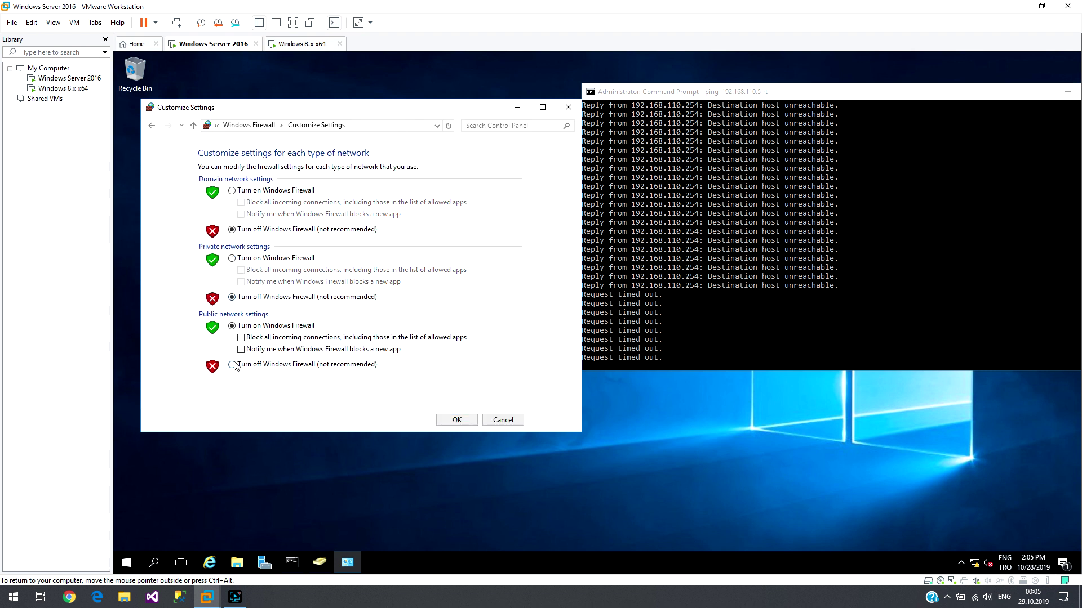
left_click(445, 421)
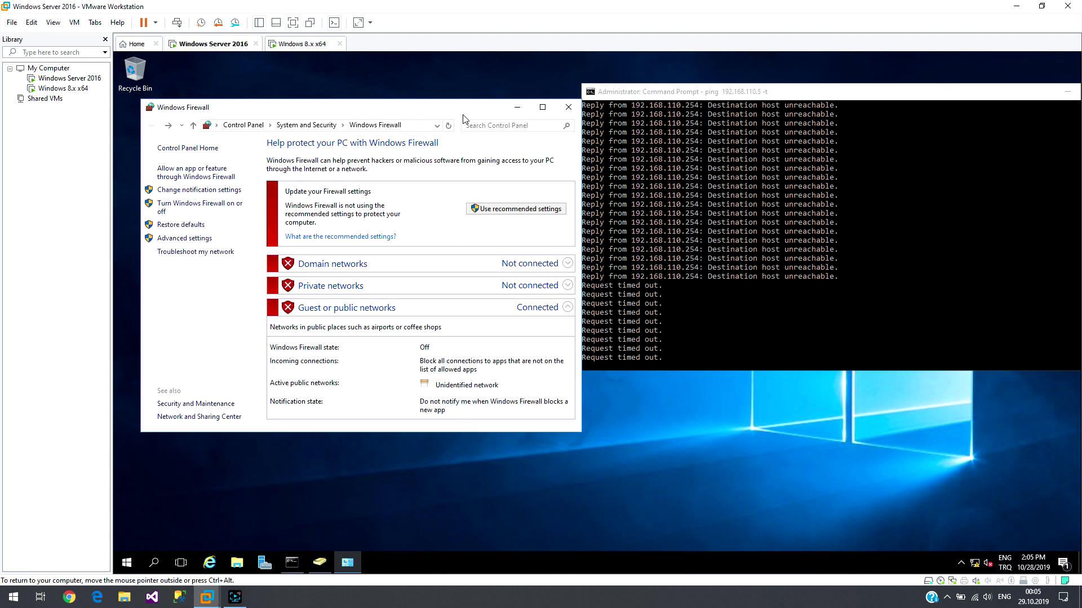
Bring the server's ping window in front of the firewall window and check the replies from 192.168.110.5
left_click_drag(456, 115, 438, 105)
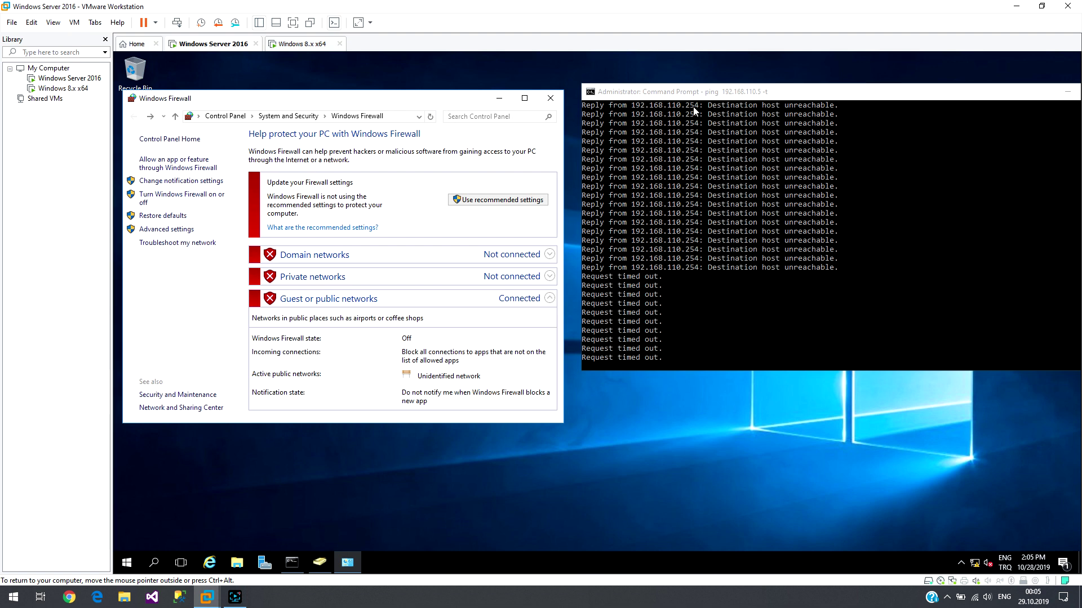
left_click_drag(813, 97, 625, 105)
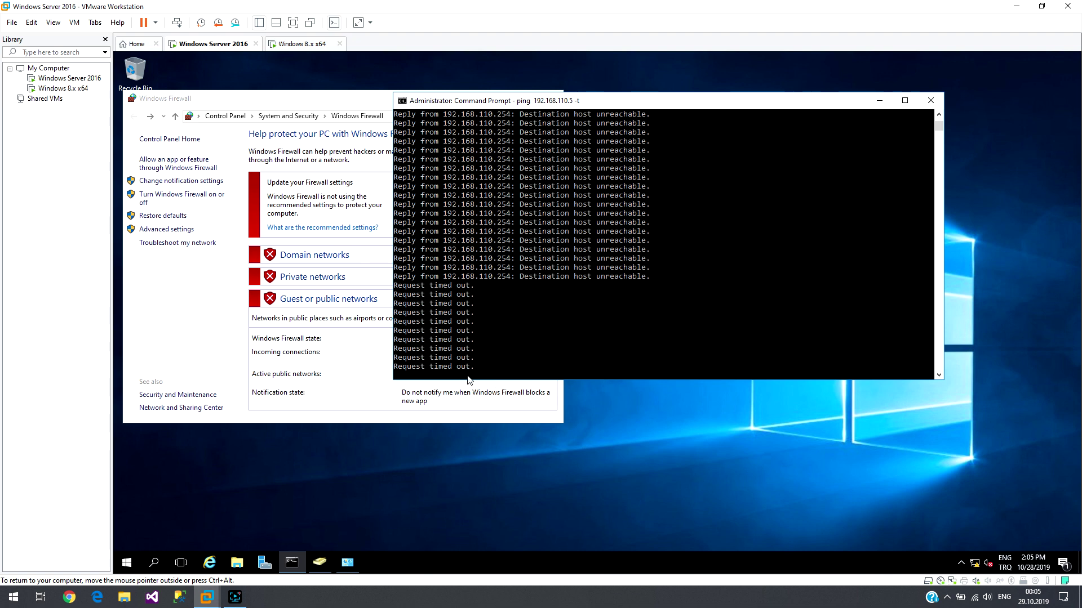
left_click(301, 44)
left_click(218, 45)
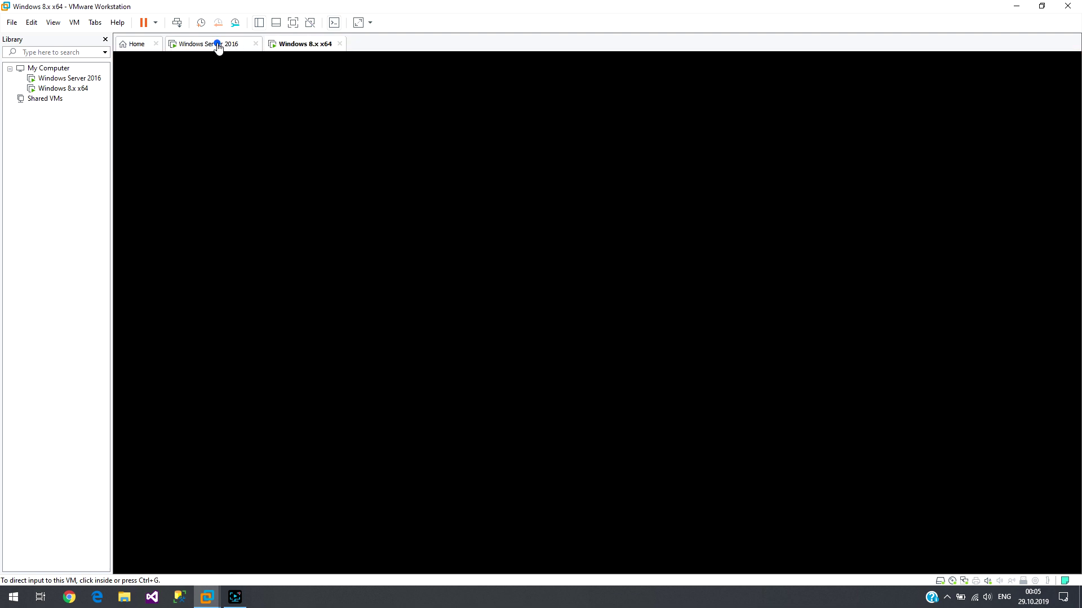
On the Windows 8.x x64 machine, search for "cmd" and open Command Prompt
left_click(302, 44)
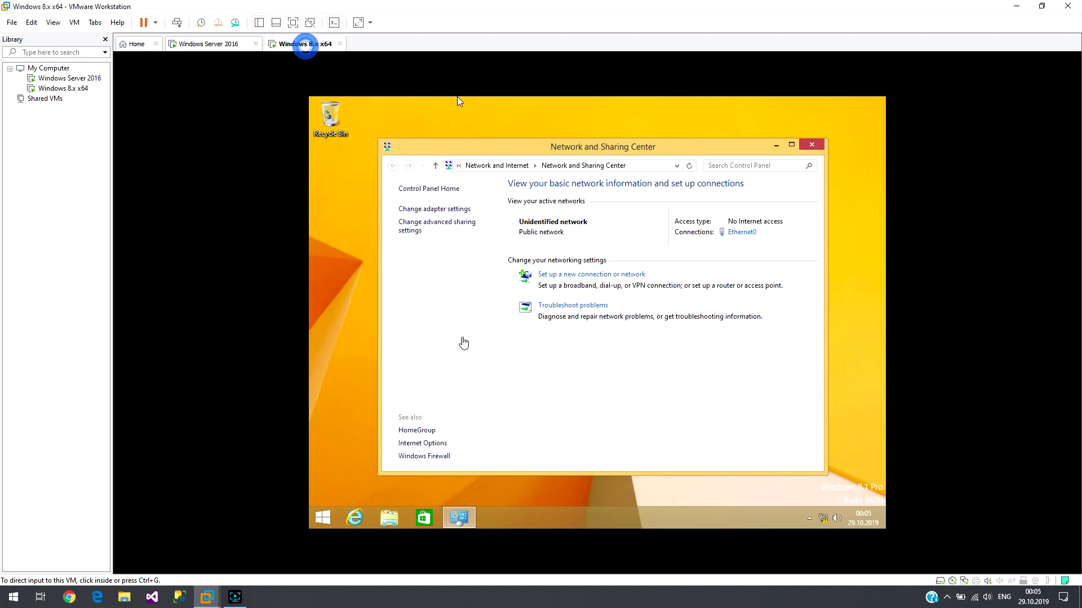
left_click(326, 521)
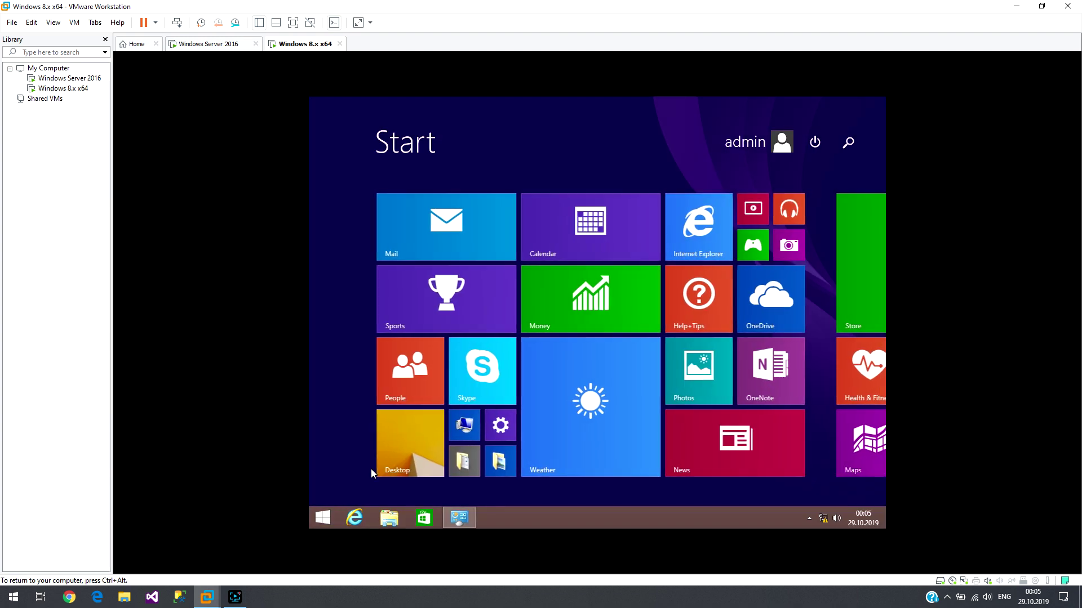
type("pi")
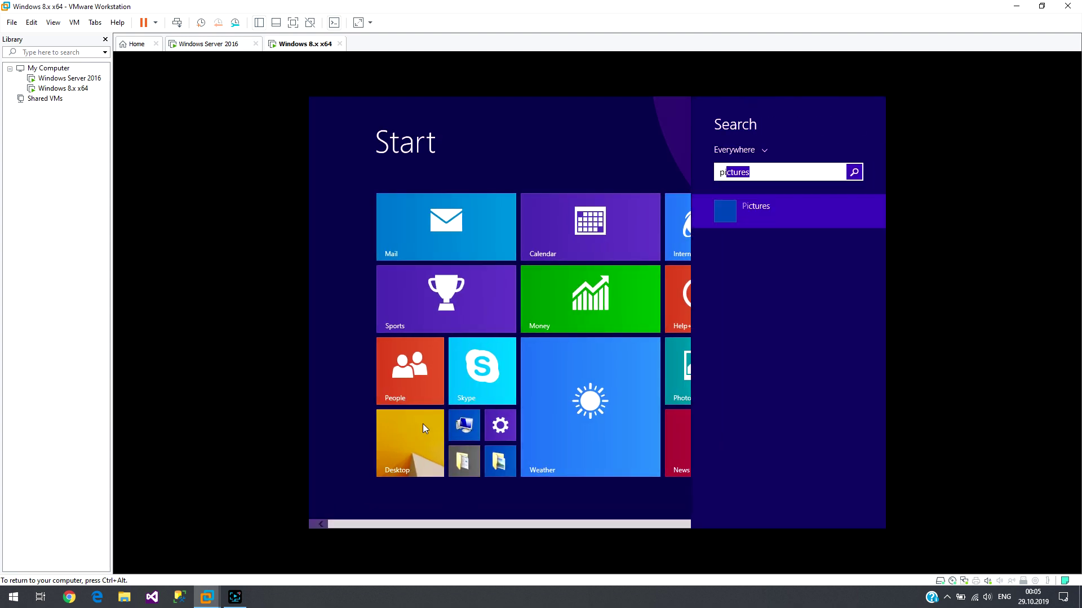
type("ng")
key("BackSpace")
key("BackSpace")
key("BackSpace")
key("BackSpace")
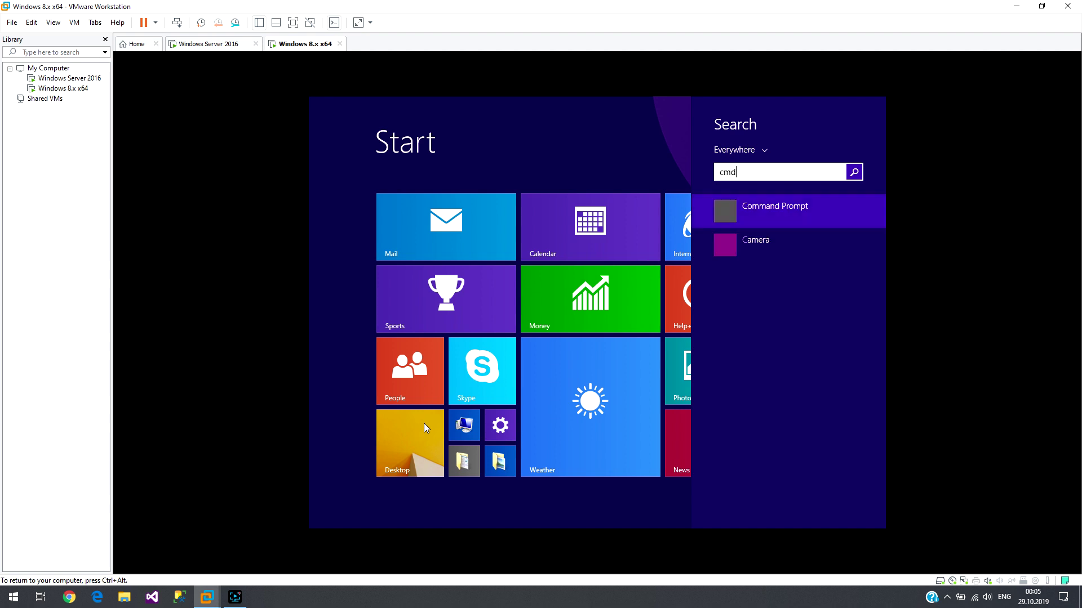
key("Return")
Start a continuous ping to the server with "ping 192.168.110.254 -t"
type("ping 192")
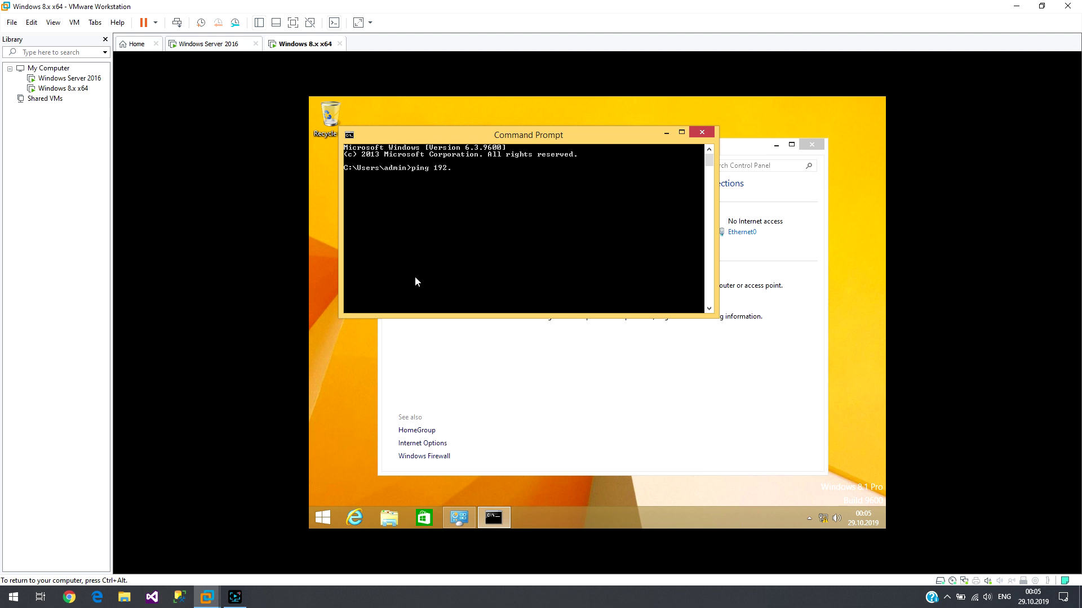
type(".168.110.254 -t")
key("Return")
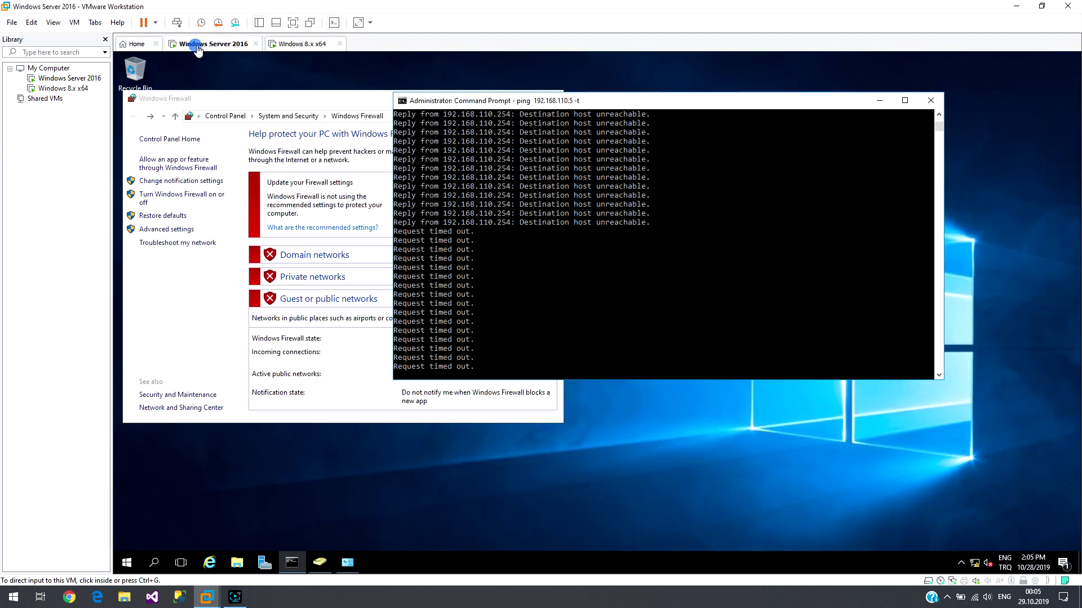
On the Windows Server 2016 machine, stop the running ping and restart it with "ping 192.168.110.5 -t"
left_click(195, 44)
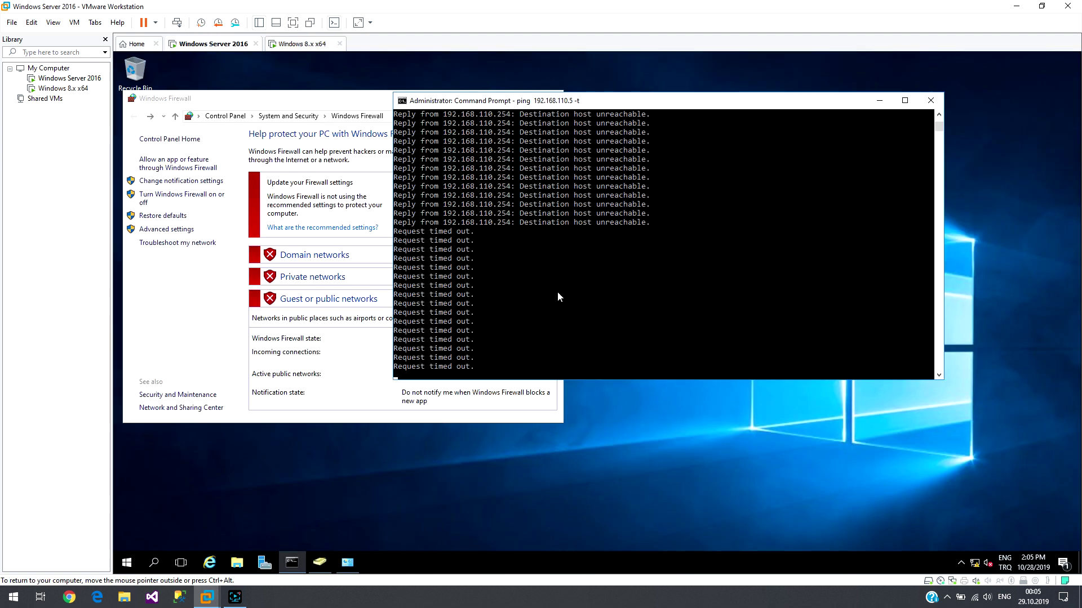
key("ctrl+c")
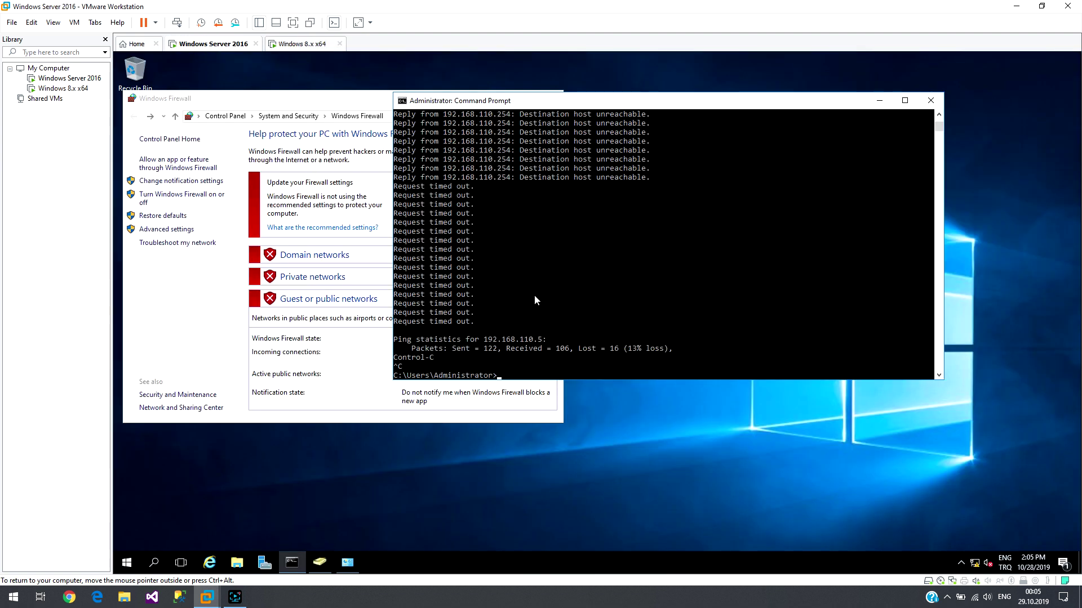
key("Up")
key("Return")
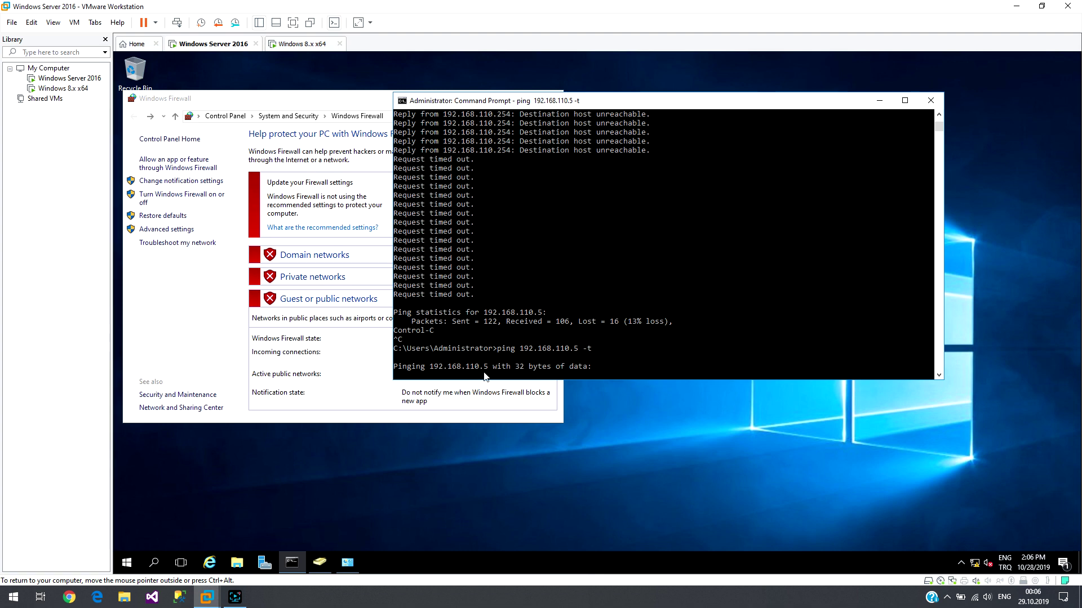
On the Windows 8.x x64 machine, search for "firewall" and open Windows Firewall
left_click(302, 44)
left_click(325, 519)
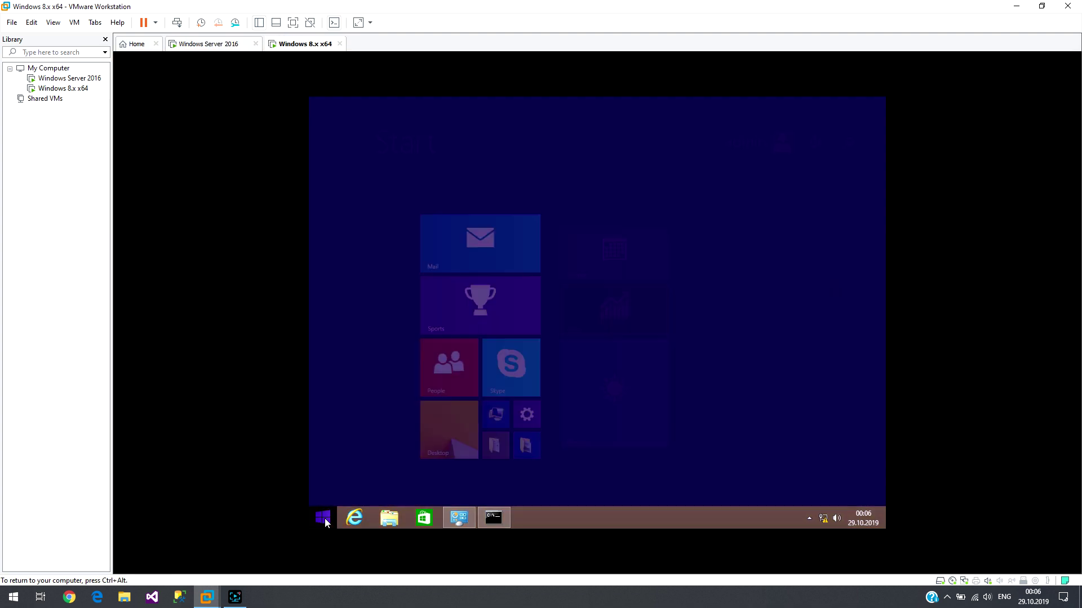
type("fire")
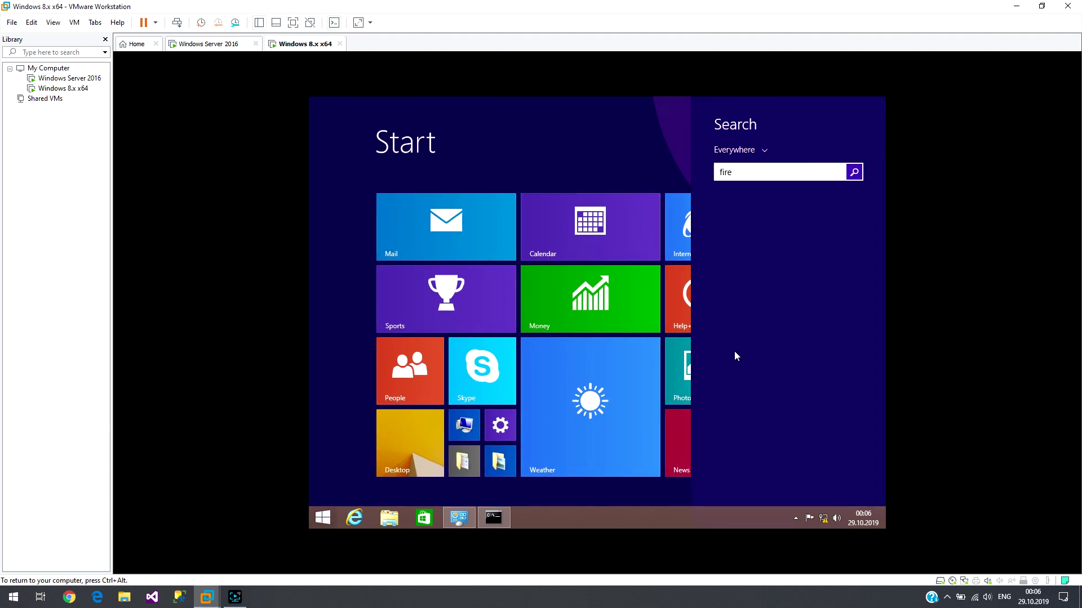
type("wall")
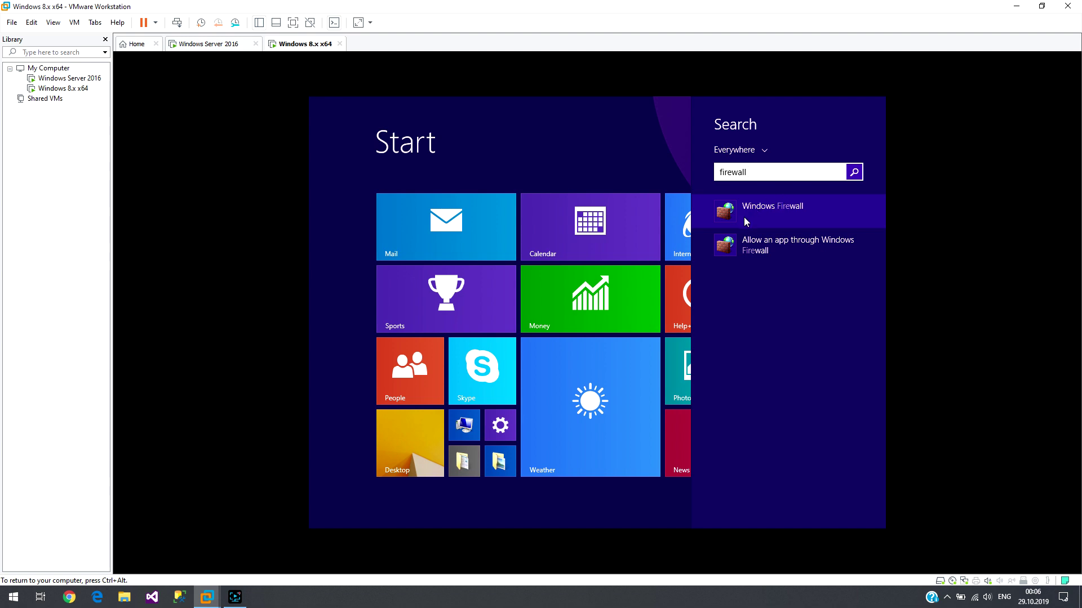
left_click(760, 217)
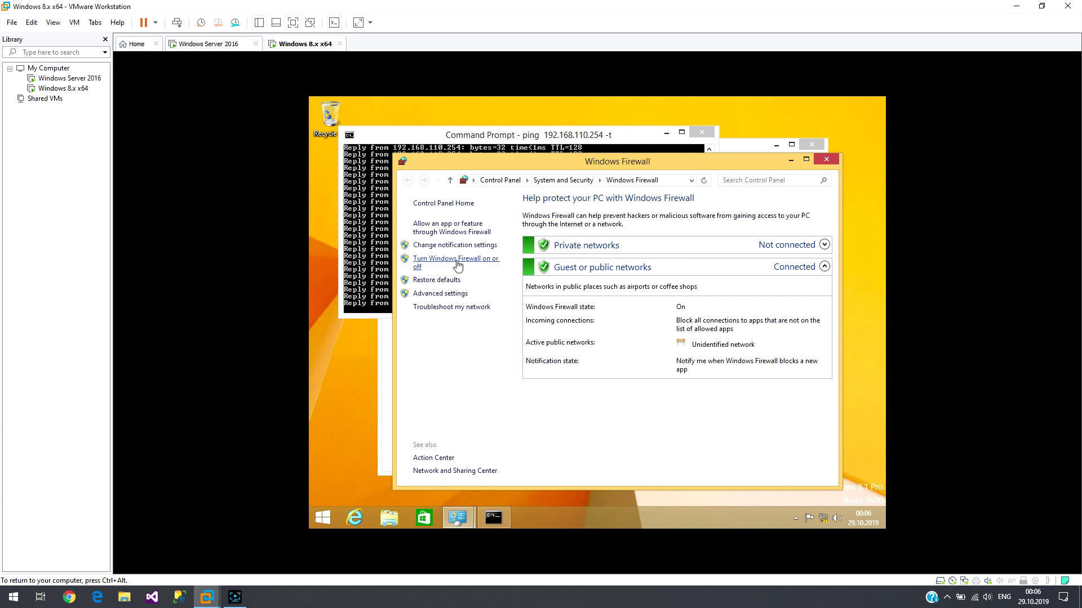
Turn off Windows Firewall for both private and public networks on the Windows 8 machine
left_click(449, 261)
left_click(508, 285)
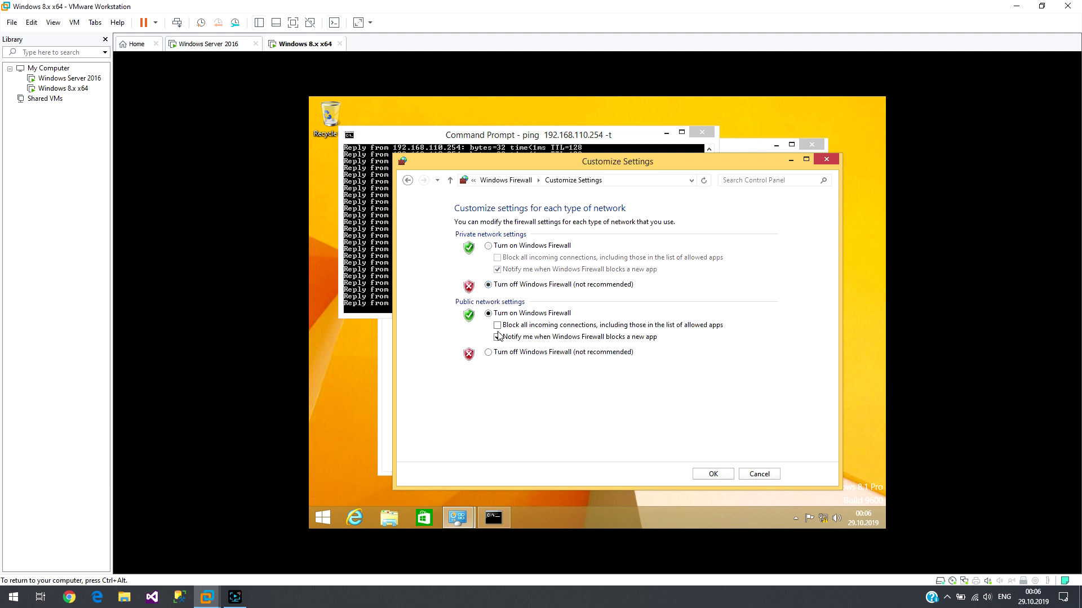
left_click(499, 352)
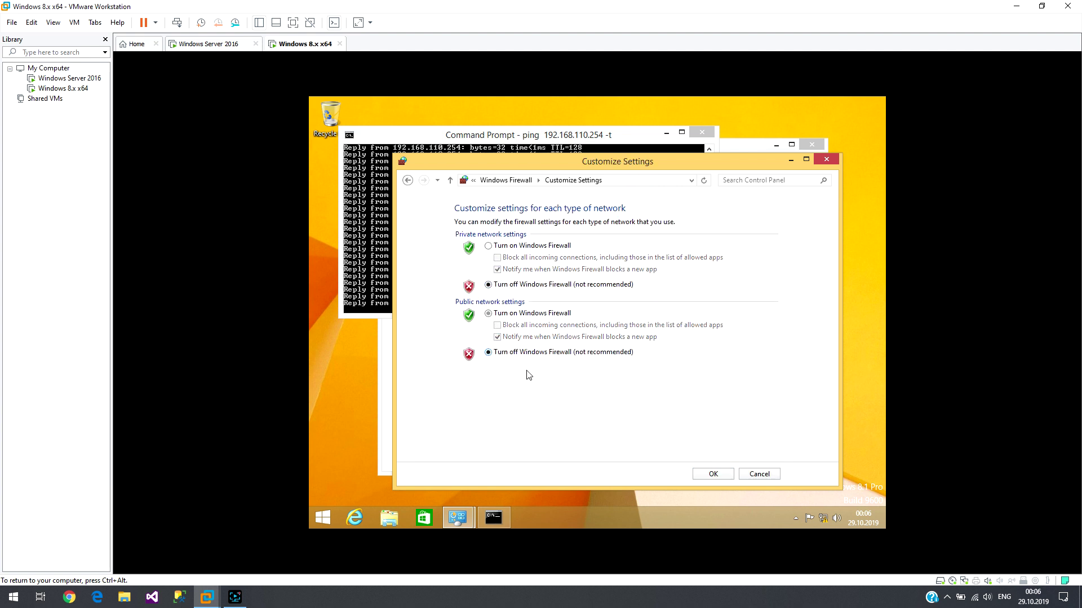
left_click(713, 478)
On the Windows Server 2016 machine, check the ping replies, and close the Command Prompt and Windows Firewall windows
left_click(212, 45)
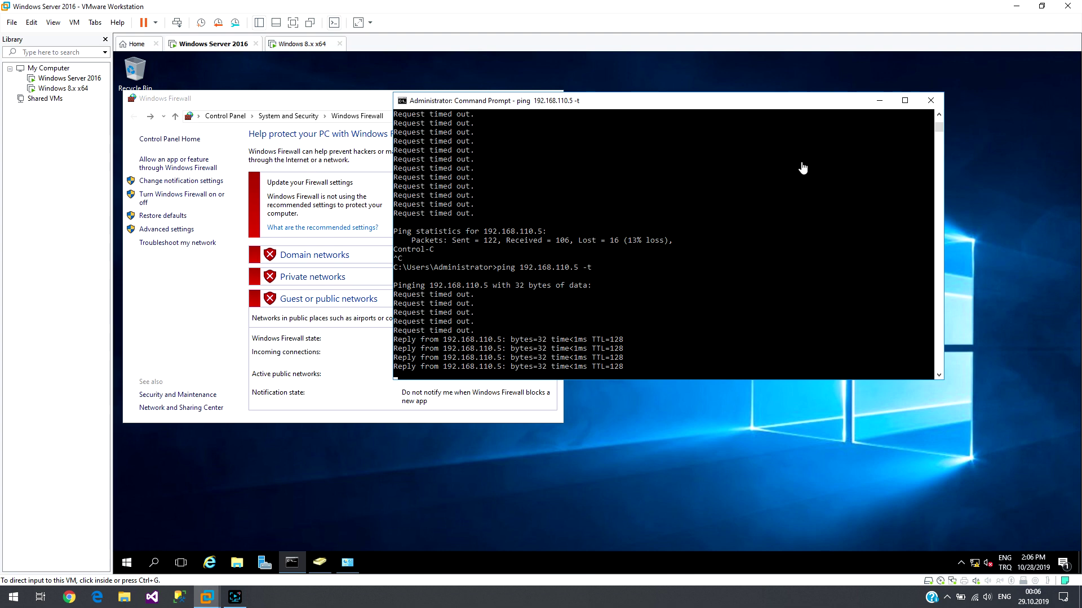
left_click(913, 105)
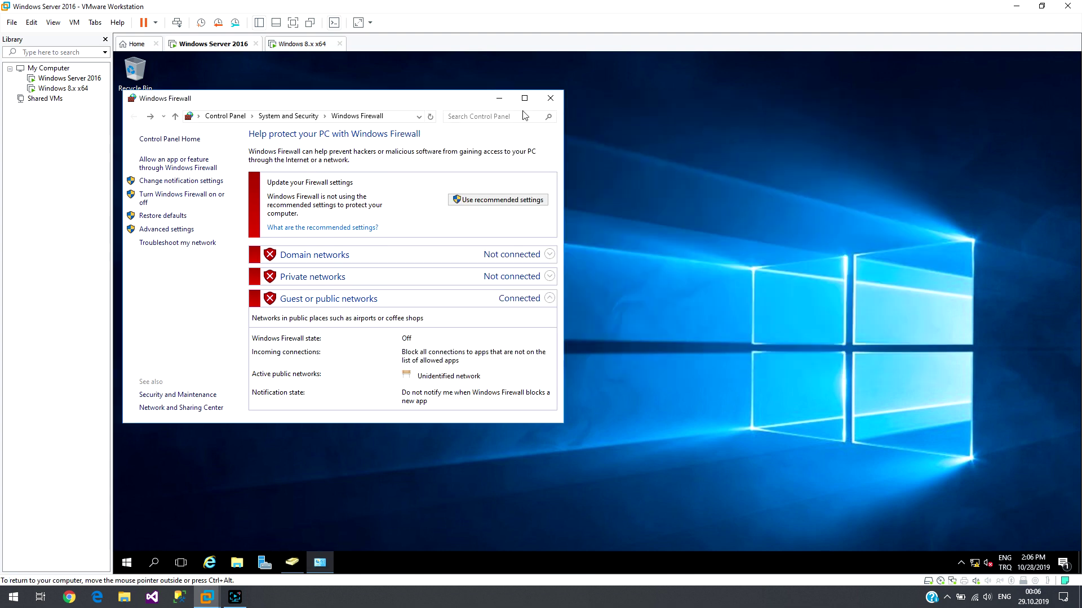
left_click_drag(420, 102, 592, 121)
left_click(715, 121)
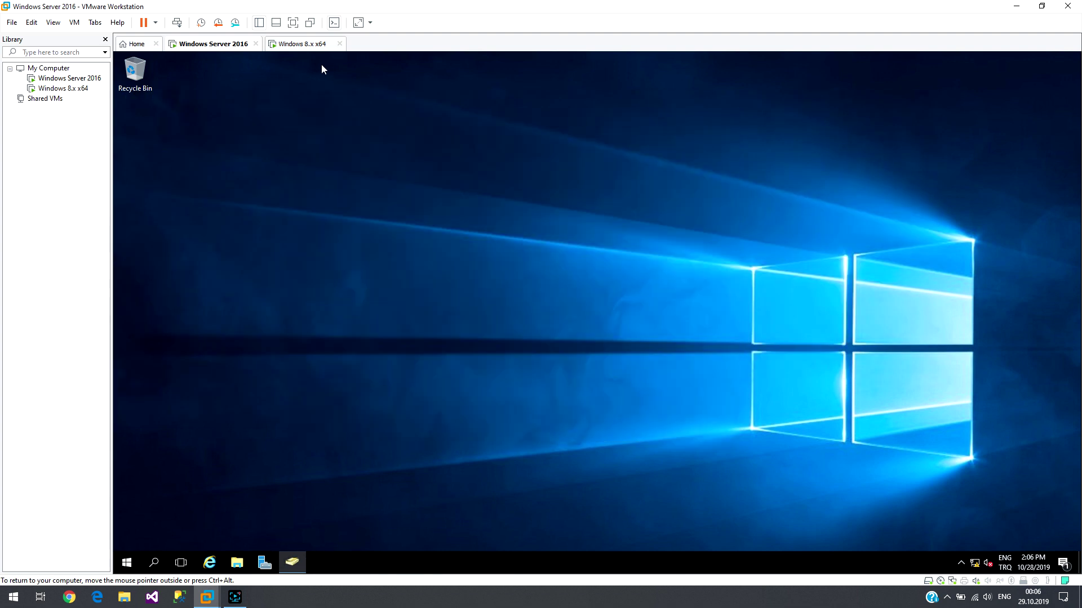
On the Windows 8.x x64 machine, close the Windows Firewall, Command Prompt, and Network and Sharing Center windows
left_click(301, 46)
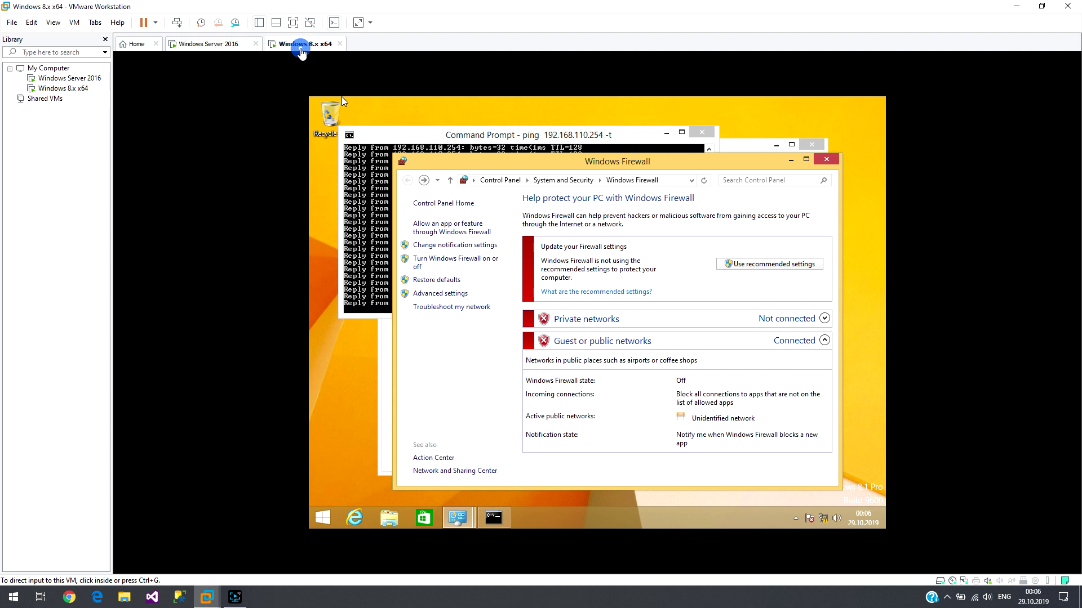
left_click(825, 160)
left_click(703, 133)
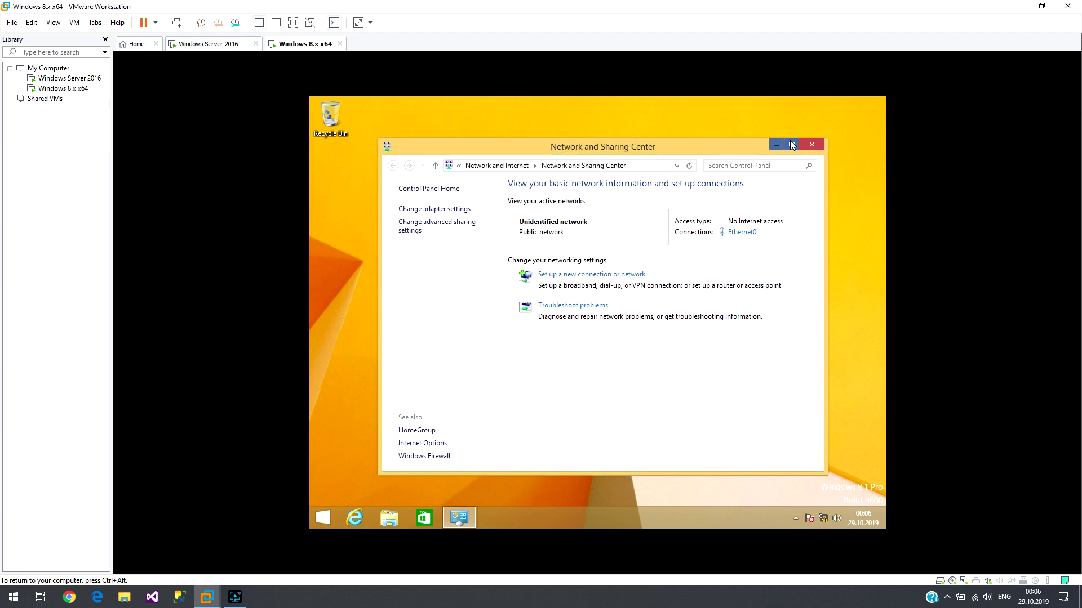
left_click(810, 146)
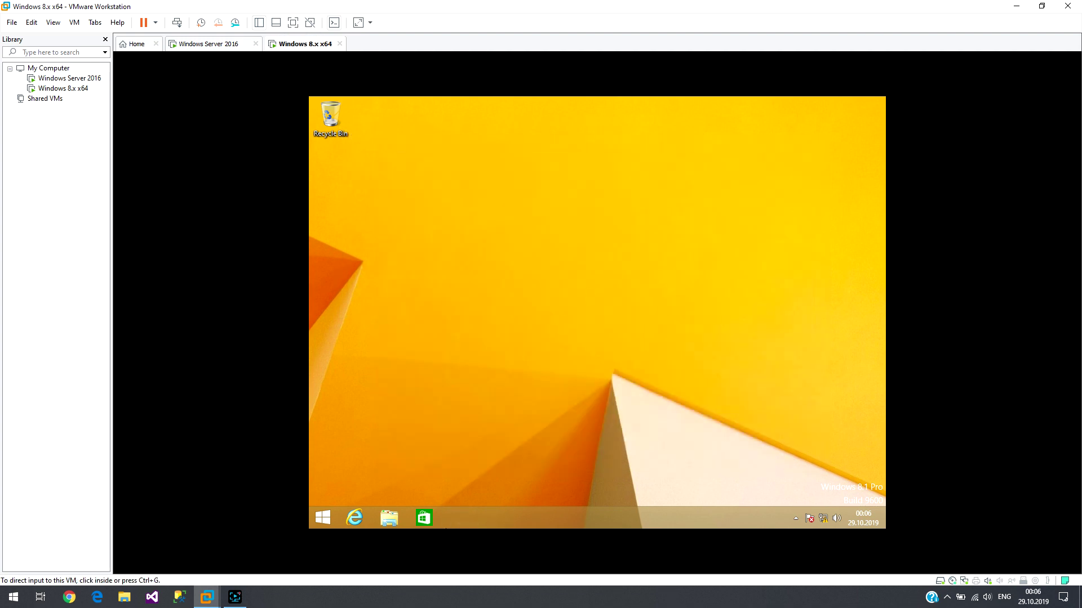
left_click(485, 601)
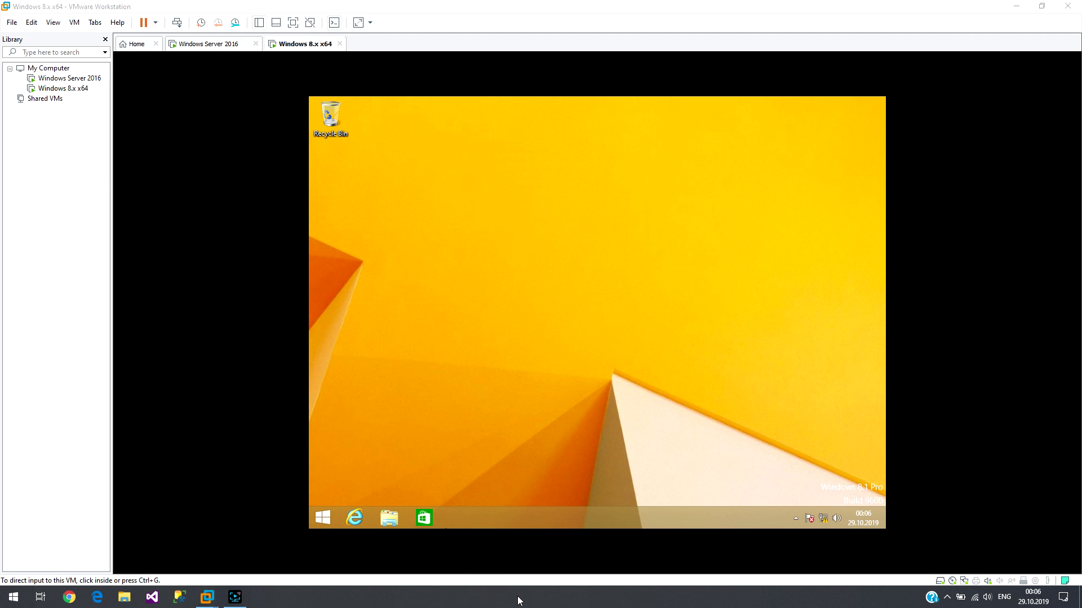
left_click(438, 276)
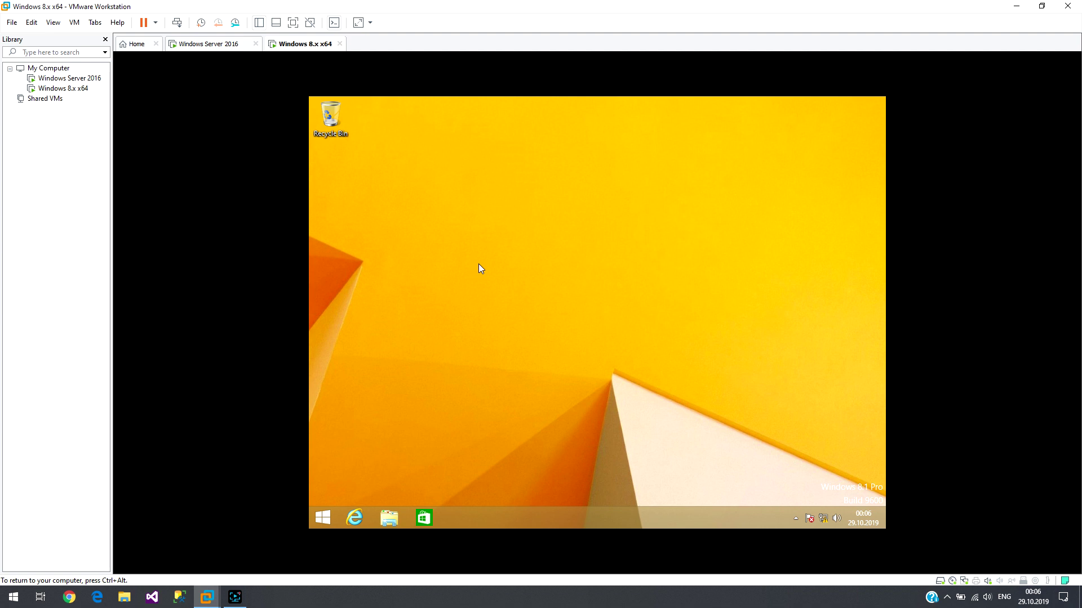
right_click(494, 231)
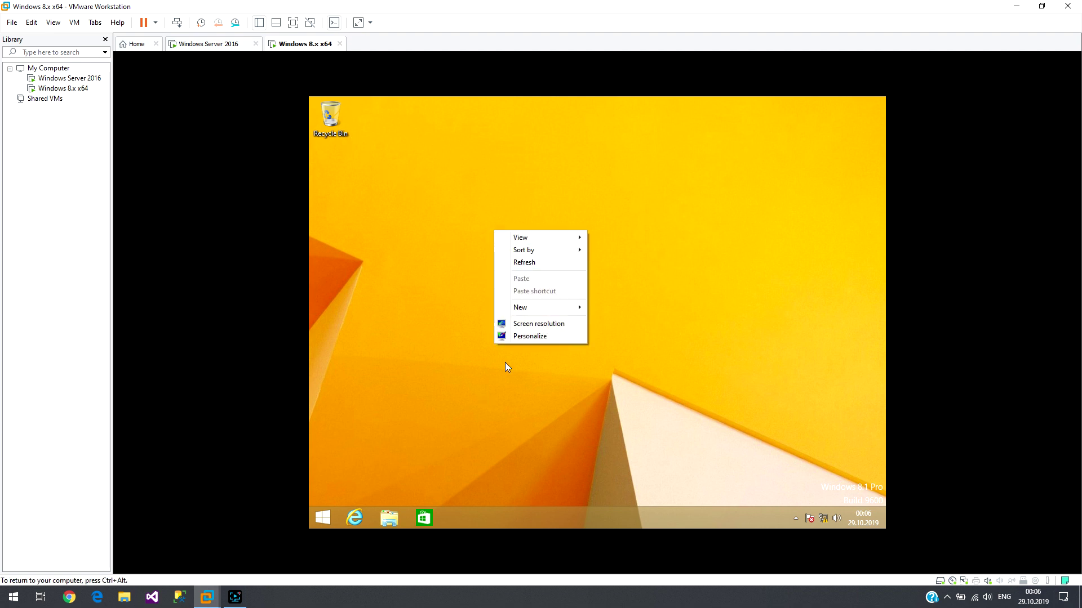
left_click(691, 278)
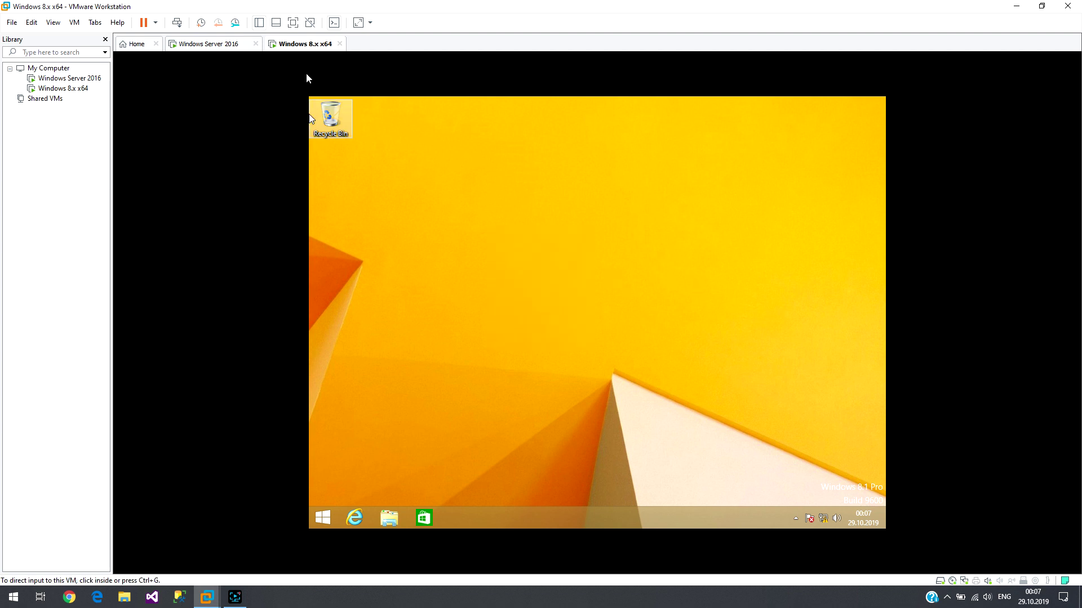
Mount the VMware Tools installer in the Windows 8 machine, launch it from DVD Drive (D:), and allow it to make changes
left_click(74, 22)
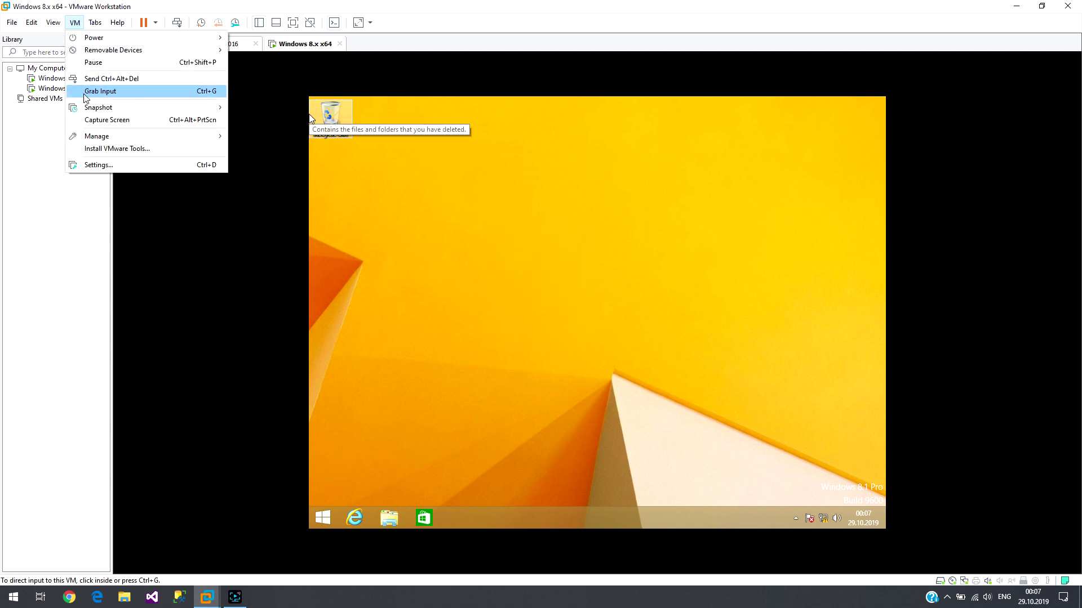
left_click(143, 150)
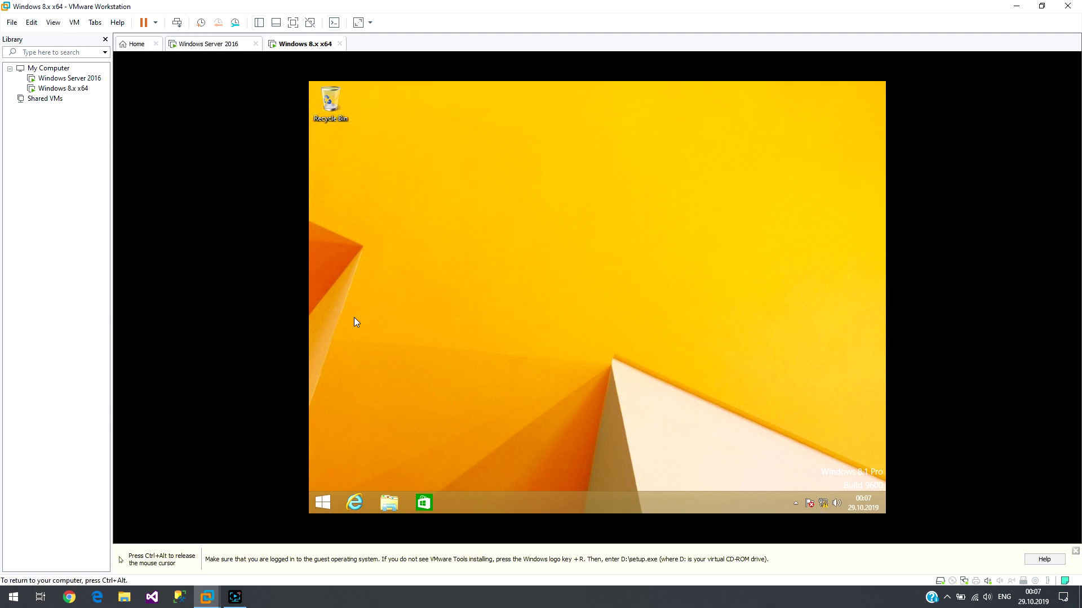
left_click(387, 507)
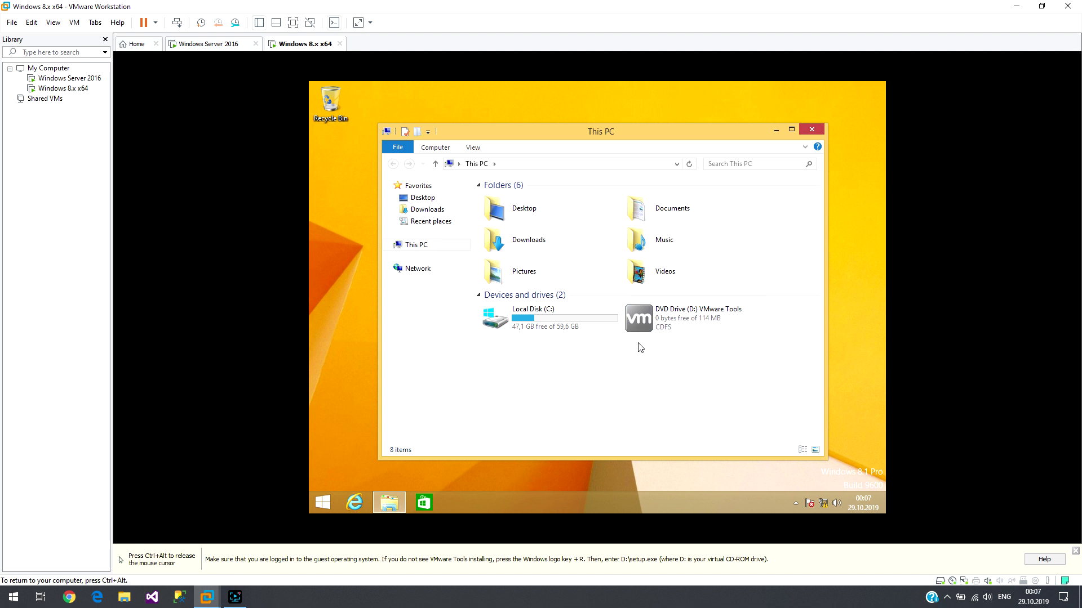
double_click(670, 330)
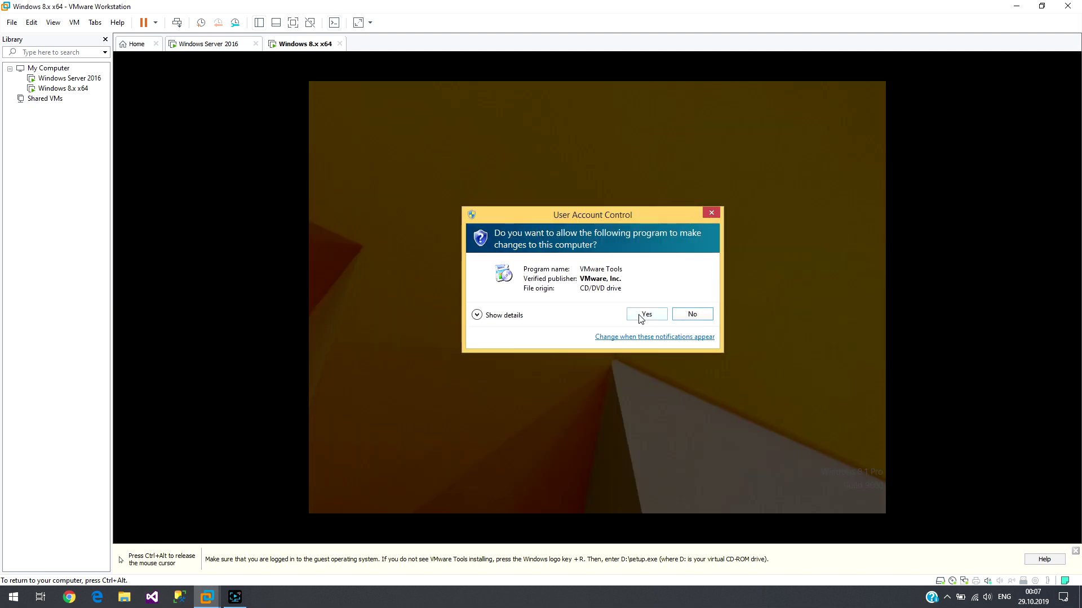
left_click(634, 316)
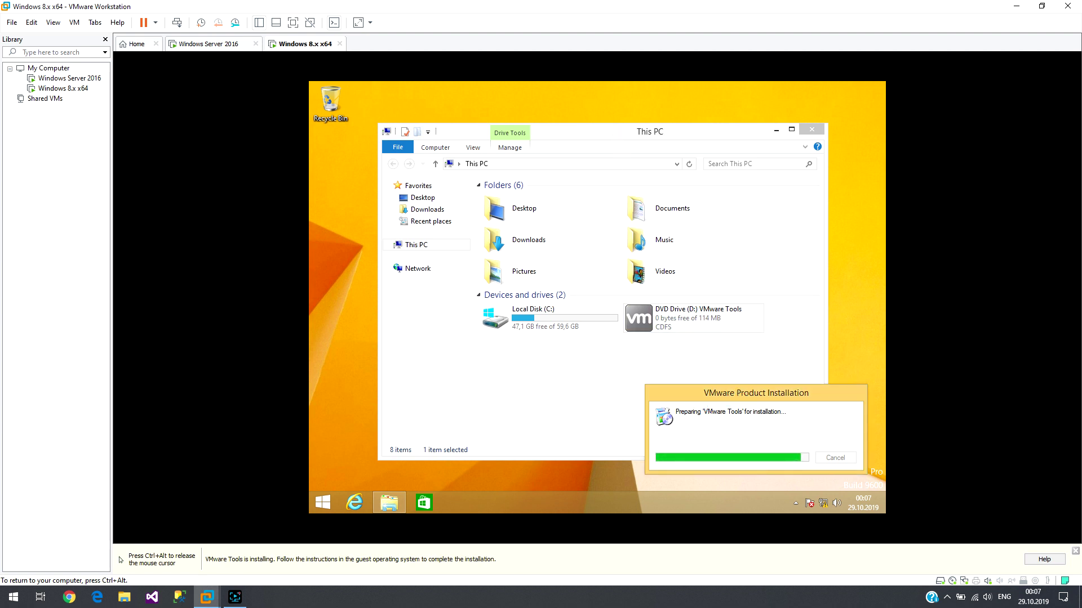
left_click_drag(740, 395, 747, 369)
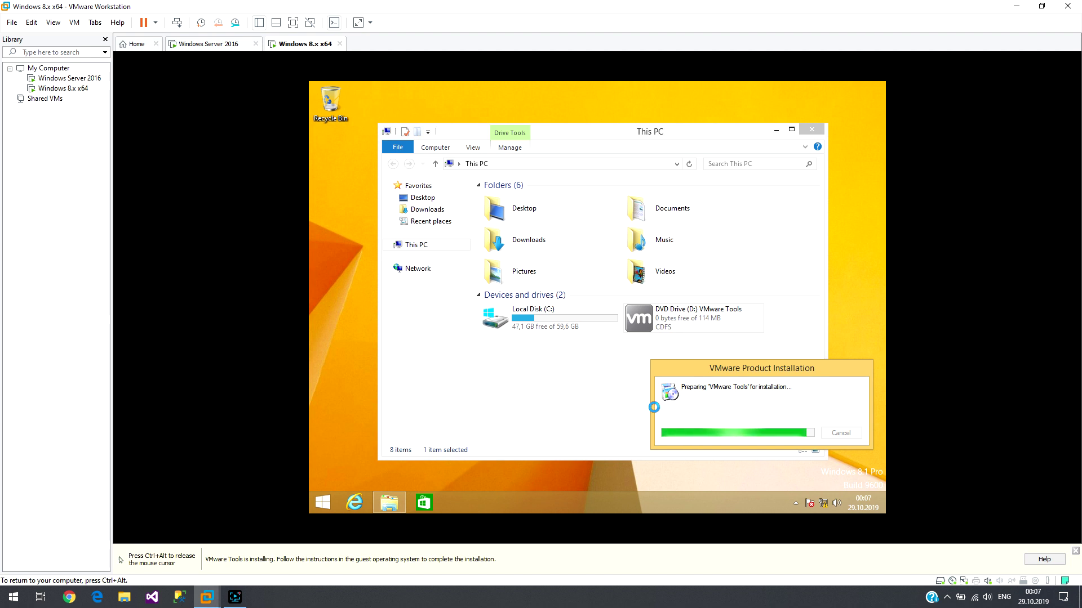
key("ctrl+alt")
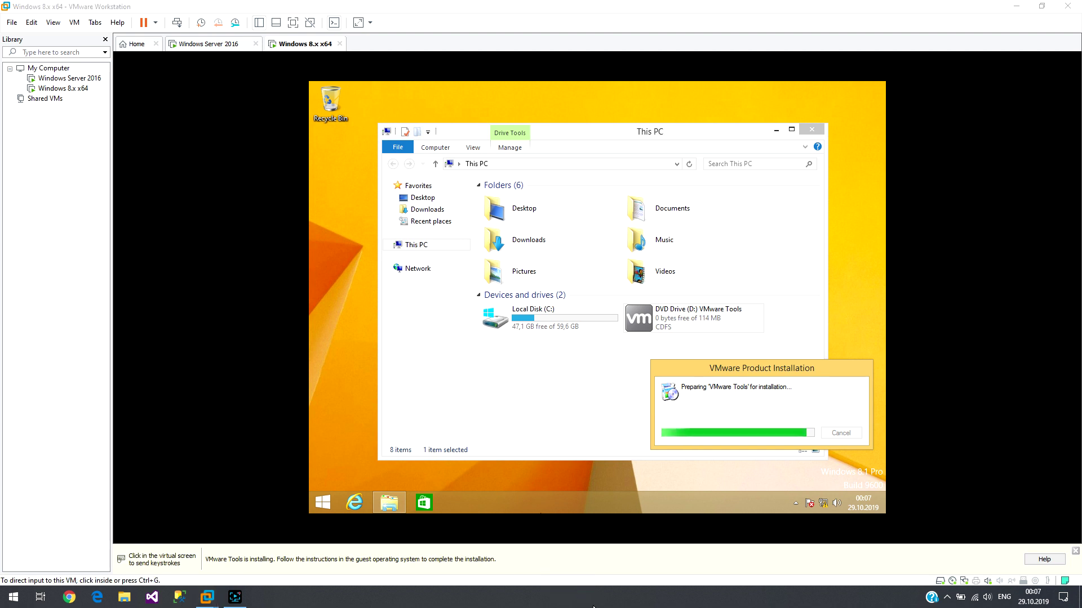
left_click(632, 386)
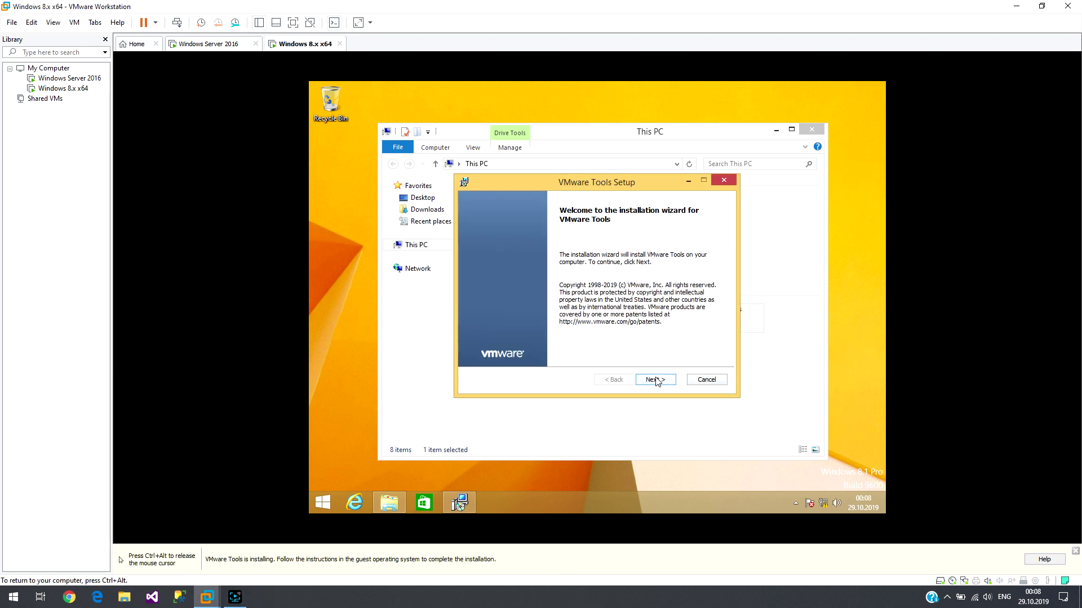
Start the VMware Tools installation with the Typical setup type
left_click(655, 379)
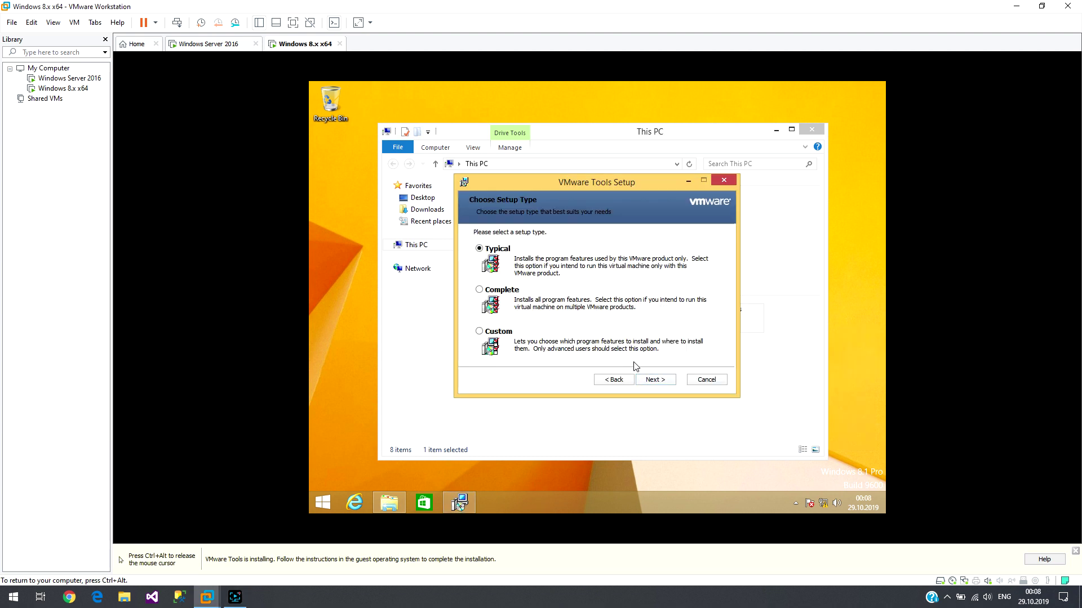
left_click(649, 381)
left_click(647, 380)
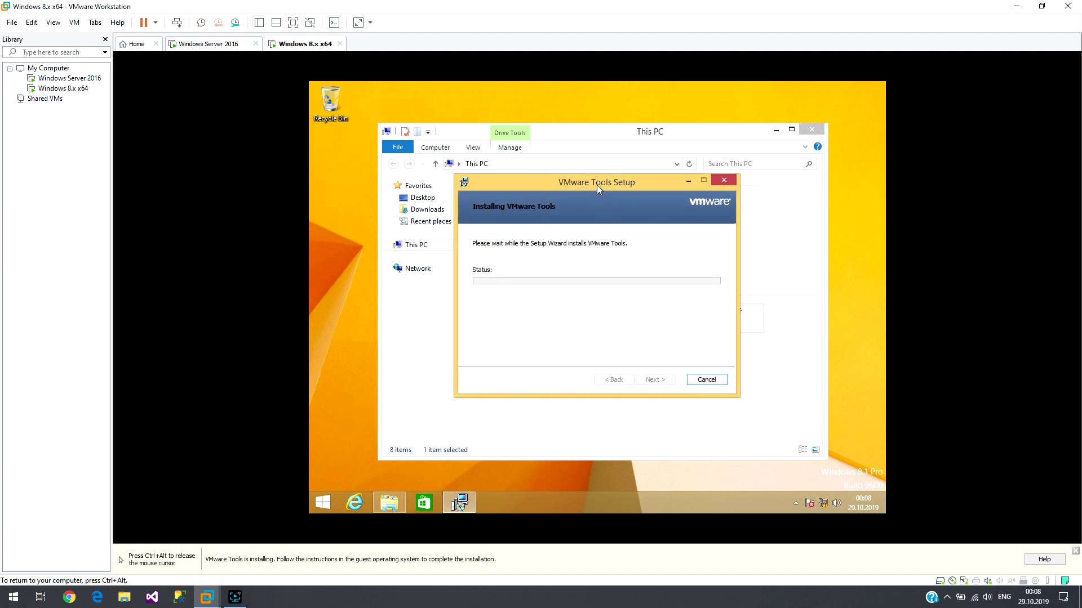
left_click_drag(597, 185, 678, 157)
key("ctrl+alt")
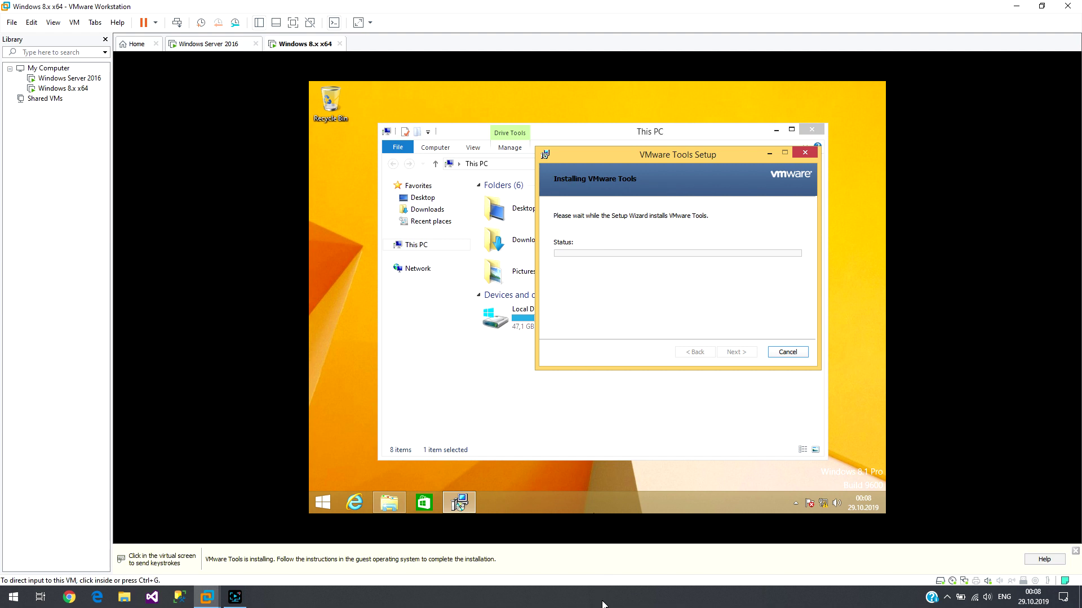
left_click(620, 592)
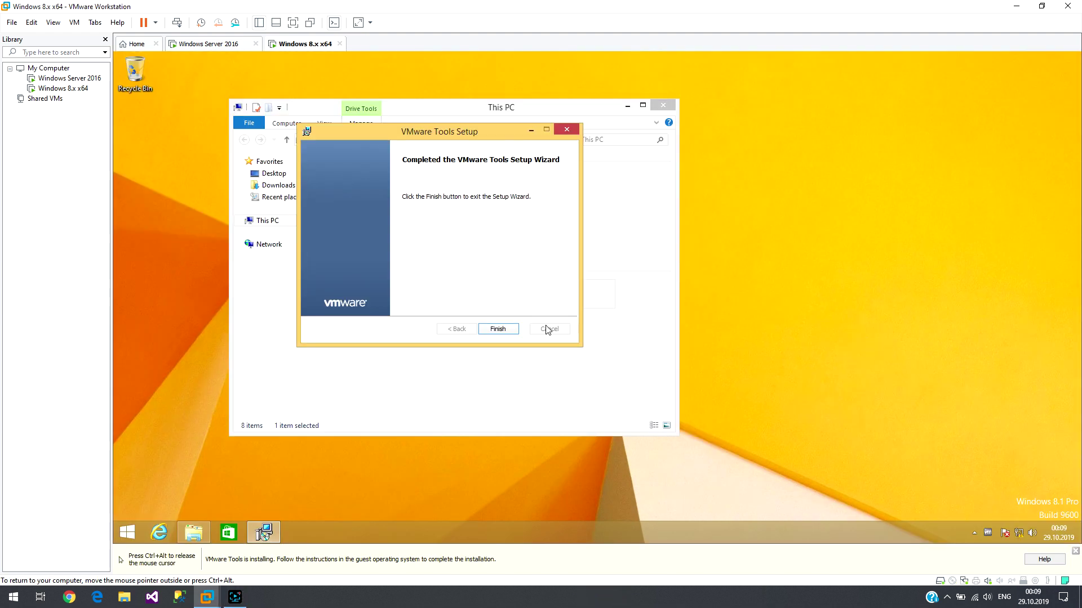
Finish the VMware Tools wizard without restarting the system, and close the This PC window
left_click(493, 344)
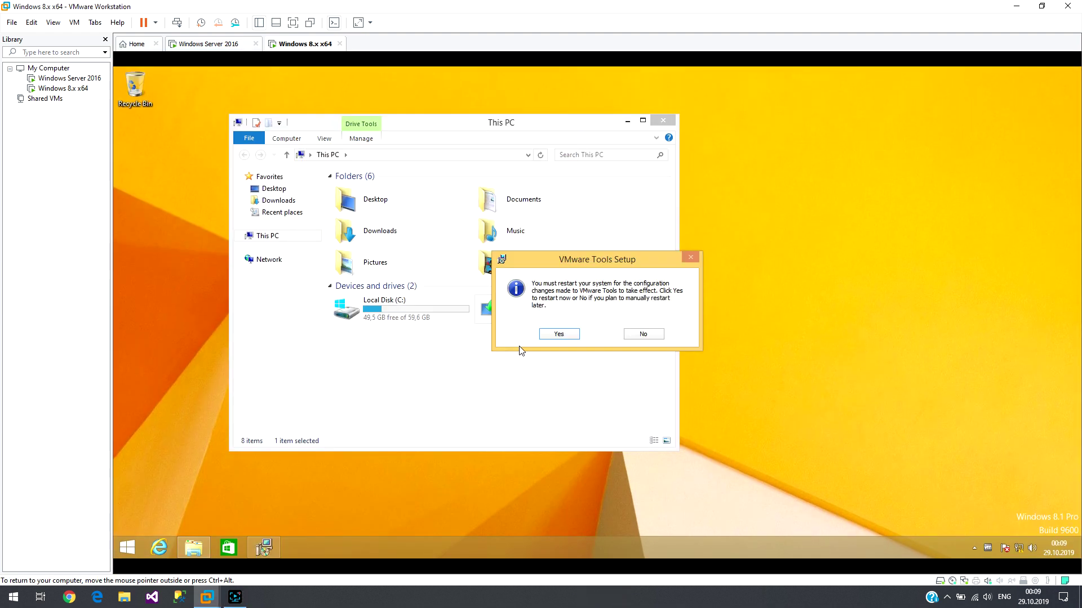
left_click(643, 336)
left_click(668, 121)
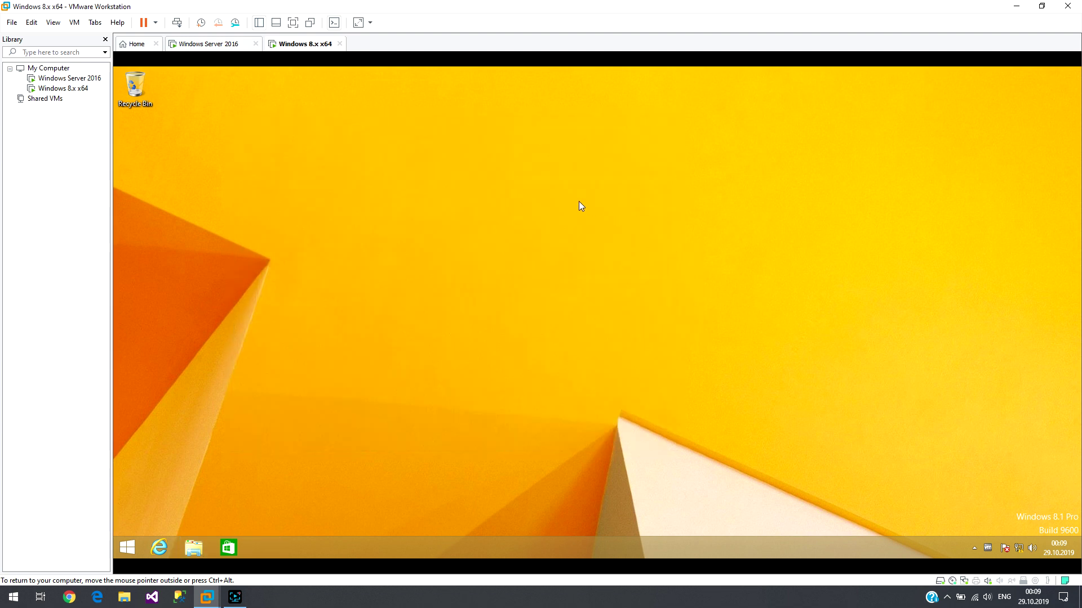
Refresh the Windows 8 desktop and fit the guest display to the VMware window with Fit Guest Now
right_click(476, 167)
left_click(517, 202)
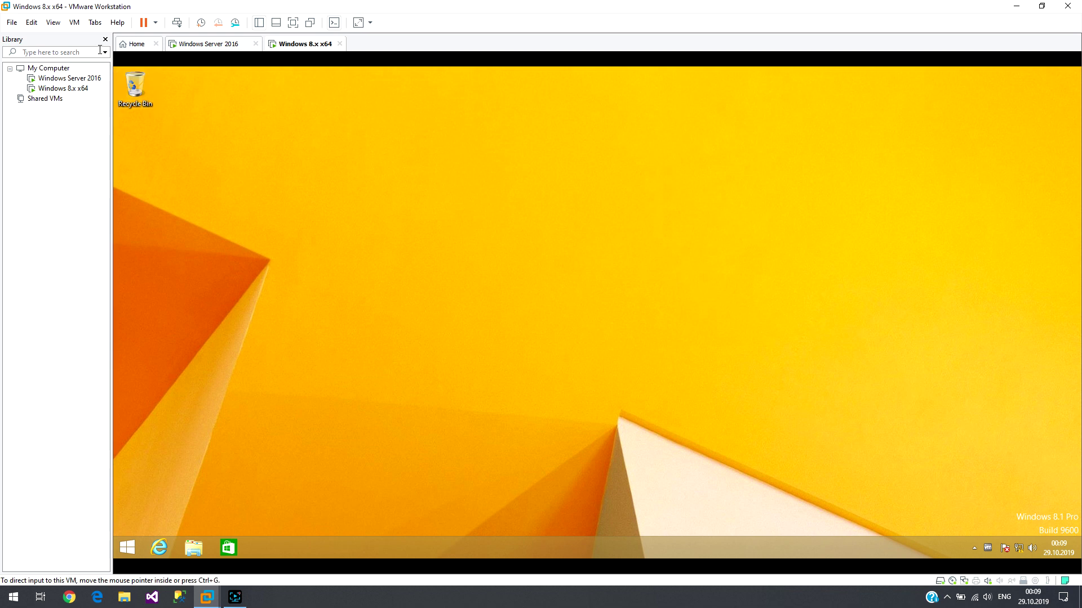
left_click(39, 22)
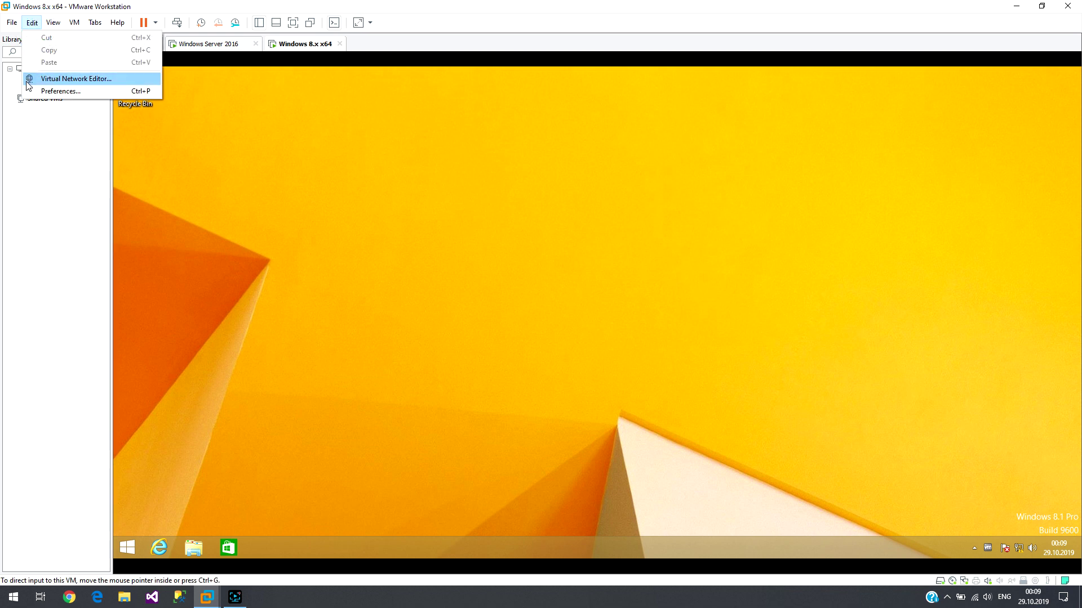
mouse_move(53, 23)
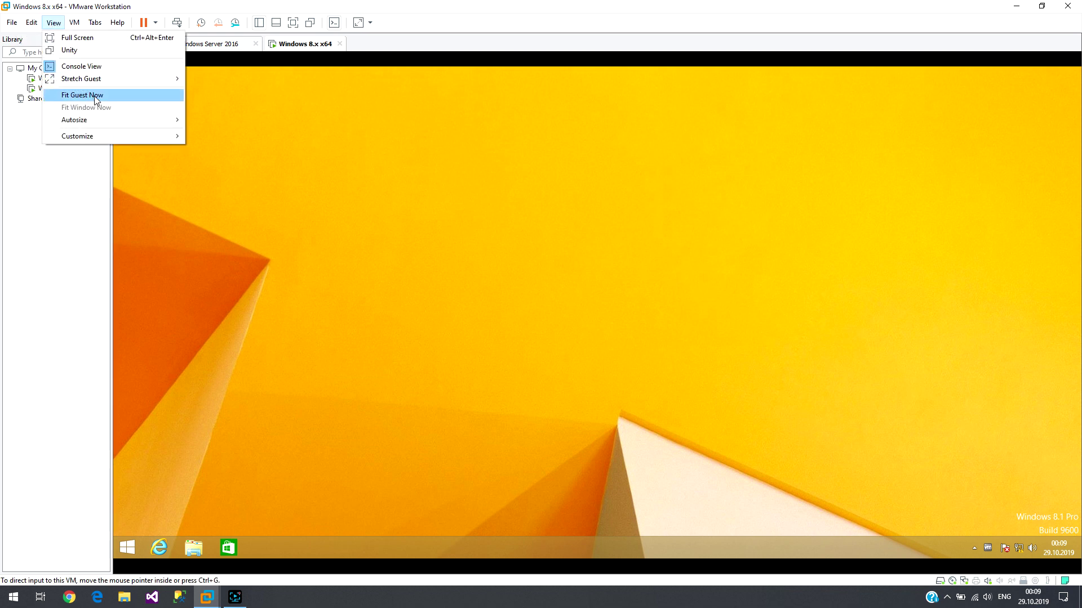
mouse_move(95, 121)
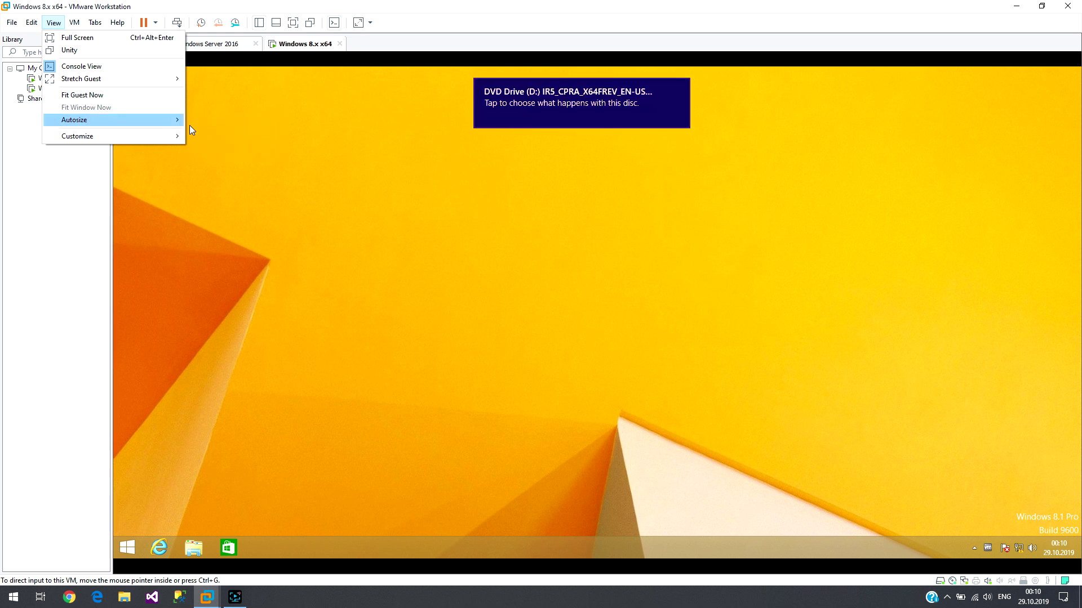
left_click(128, 99)
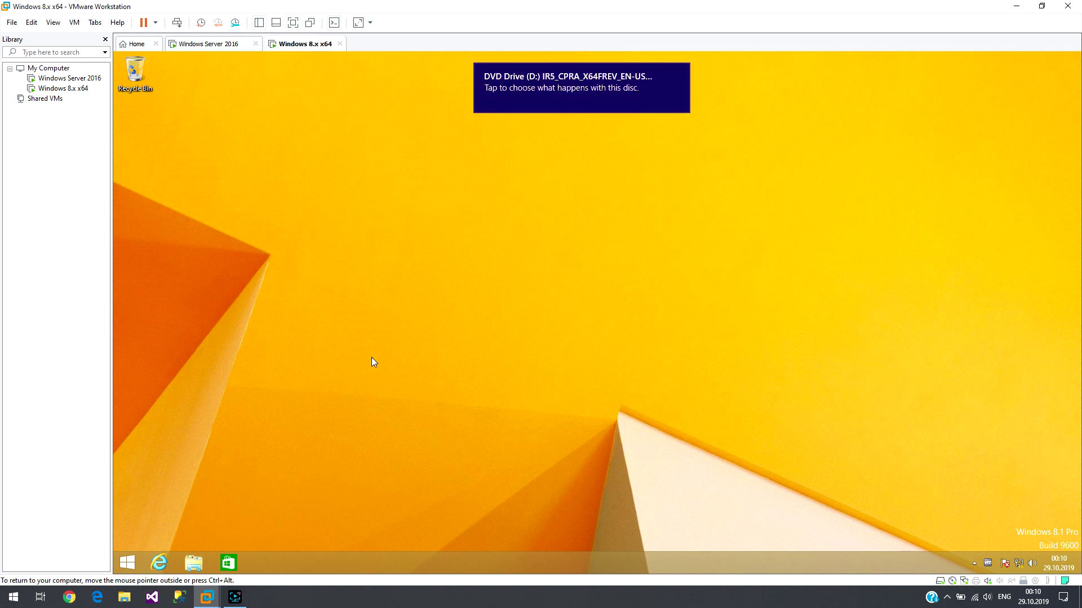
Show the Windows 8 machine in full screen and return to the windowed view
left_click(293, 24)
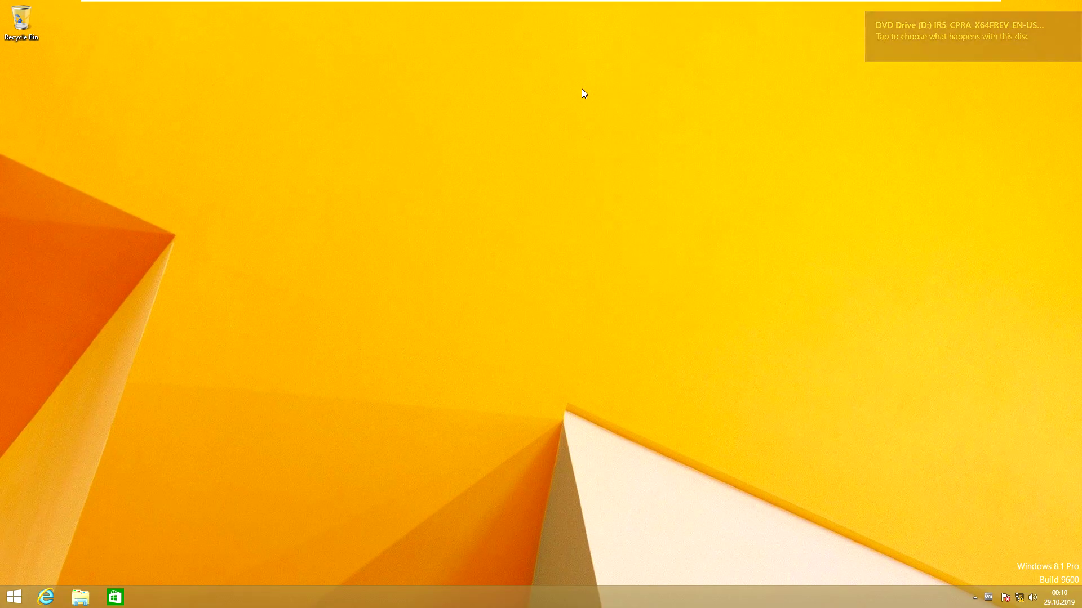
mouse_move(785, 5)
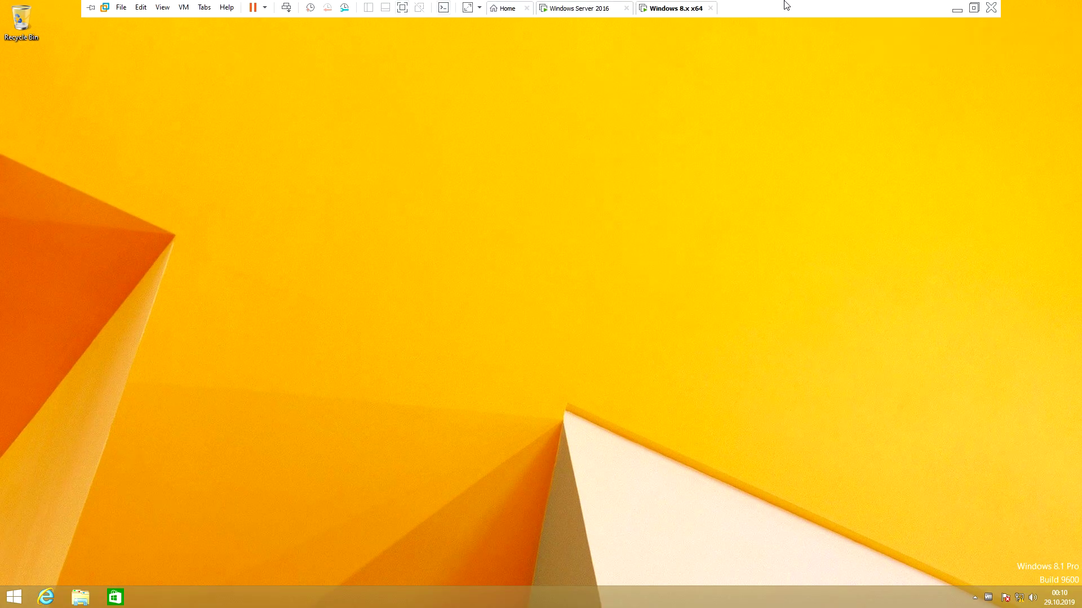
left_click(402, 7)
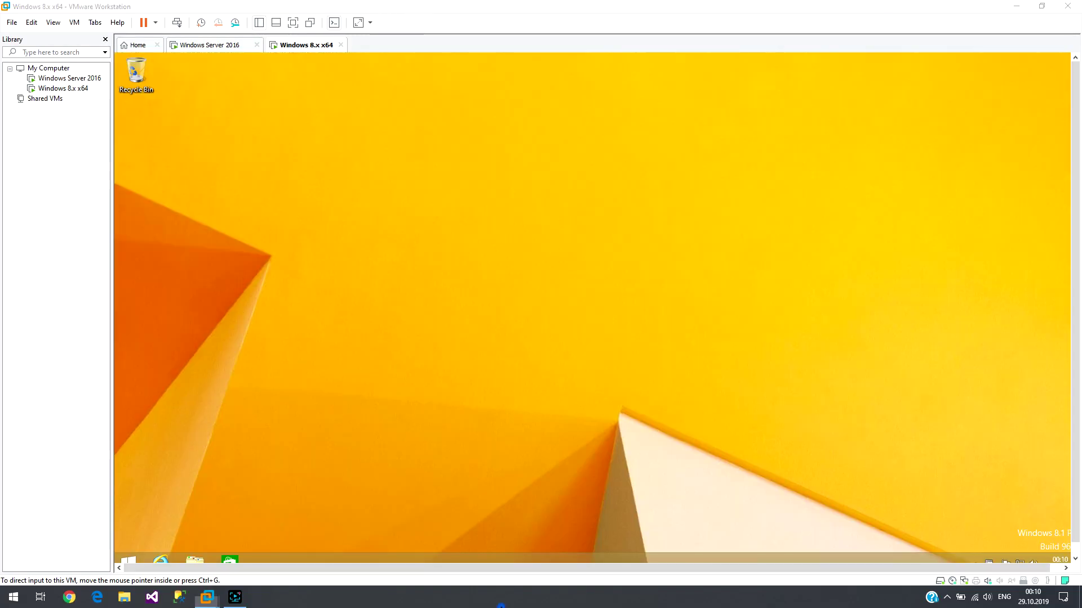